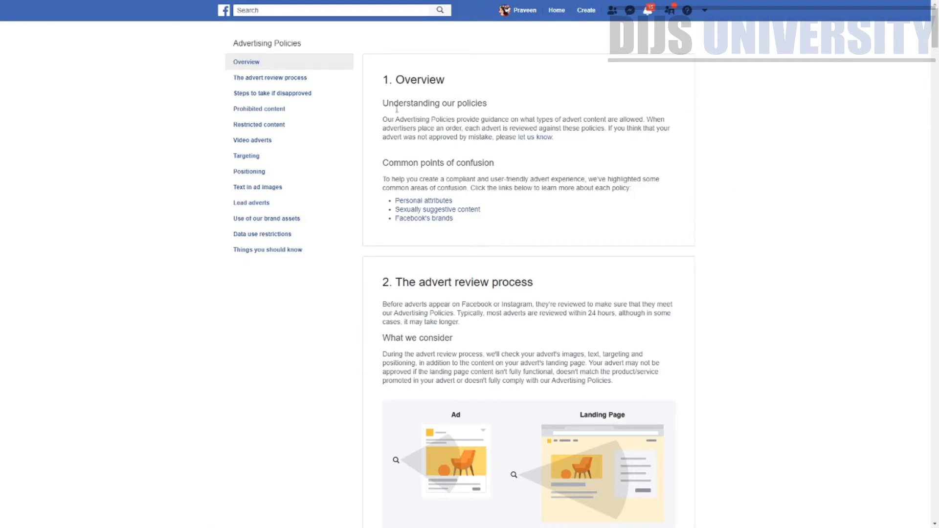
Read through the Facebook Advertising Policies, focusing on the Prohibited content section
scroll(373, 176, "down", 15)
scroll(374, 176, "down", 13)
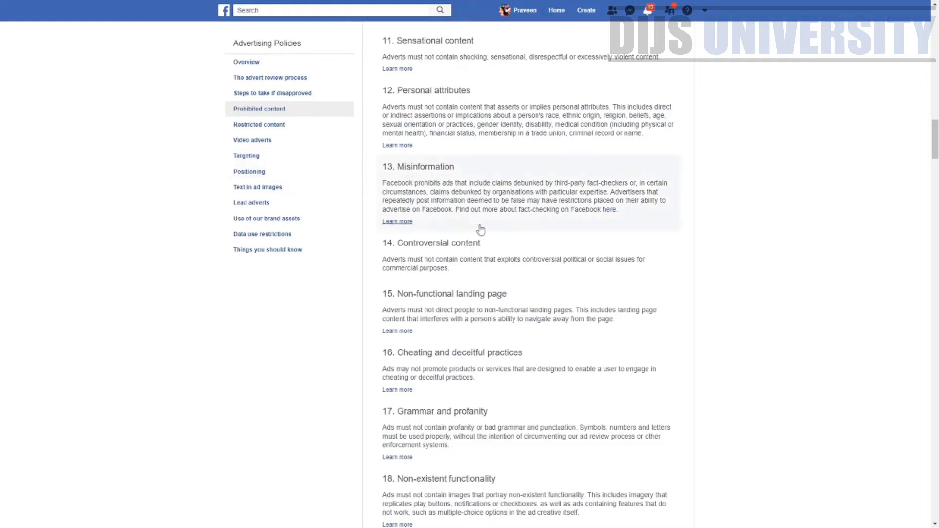
scroll(479, 227, "up", 10)
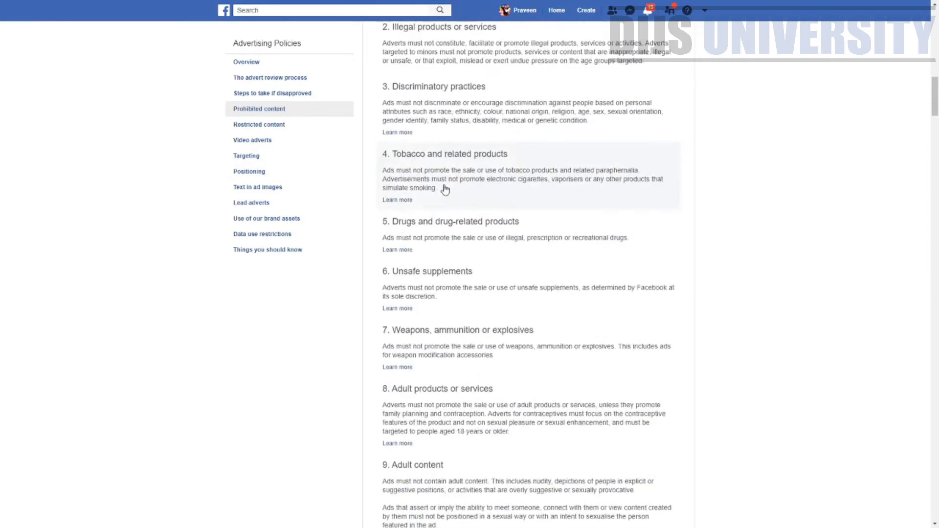
scroll(445, 189, "up", 5)
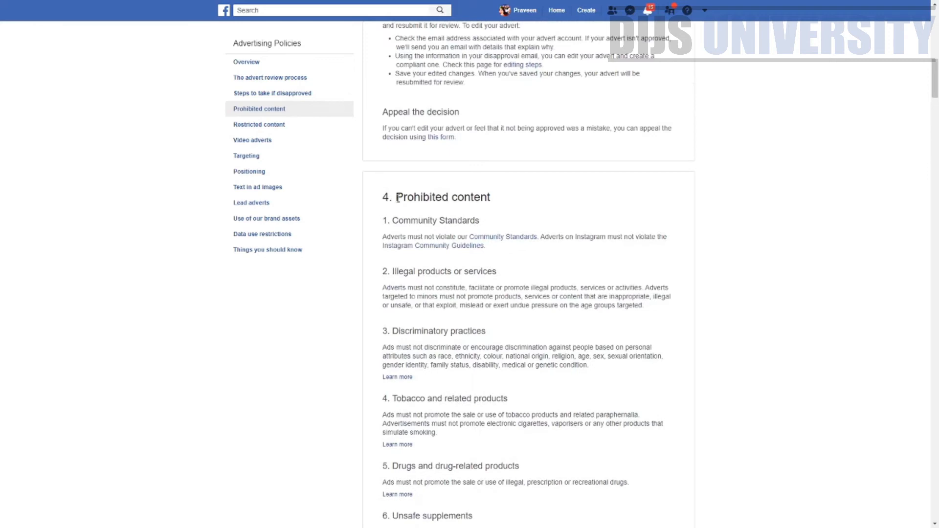
left_click_drag(397, 197, 518, 207)
scroll(538, 244, "down", 2)
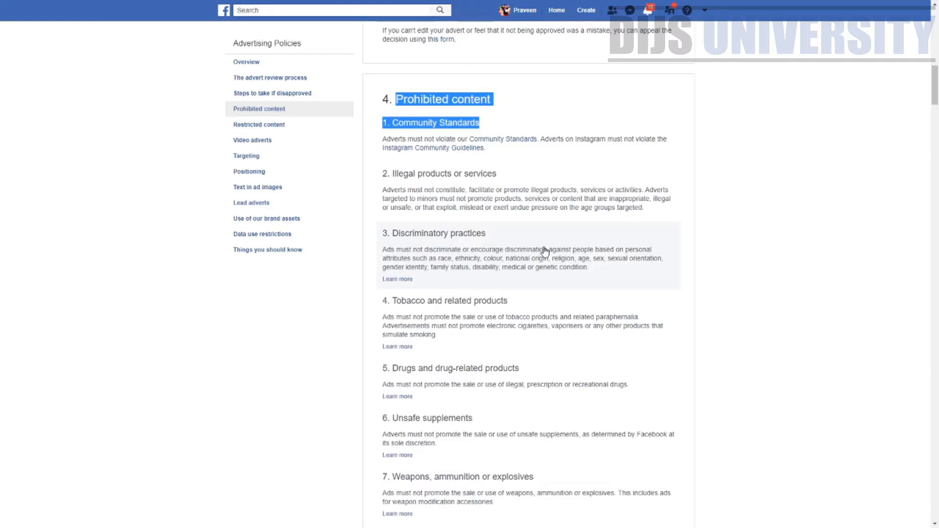
Switch to the ClickBank Marketplace and open the Beauty subcategory under Health & Fitness
key("ctrl+Tab")
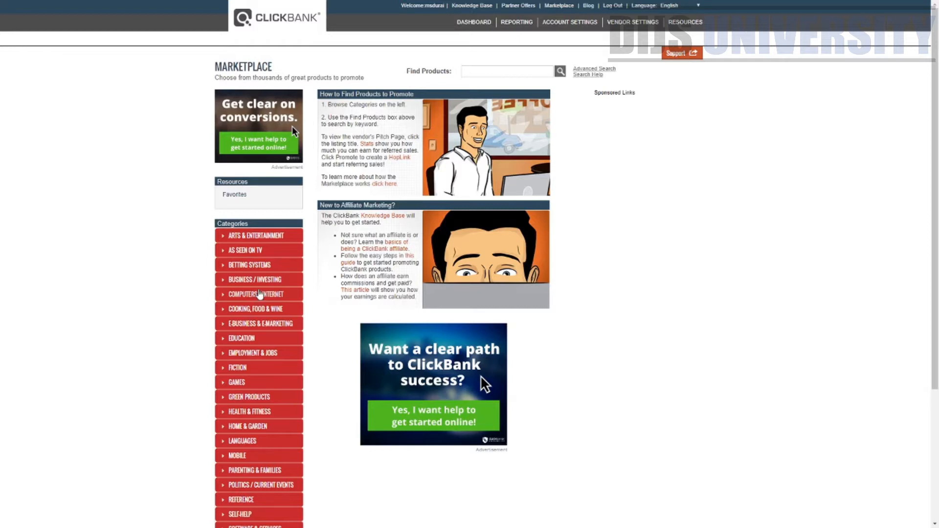
scroll(255, 318, "down", 2)
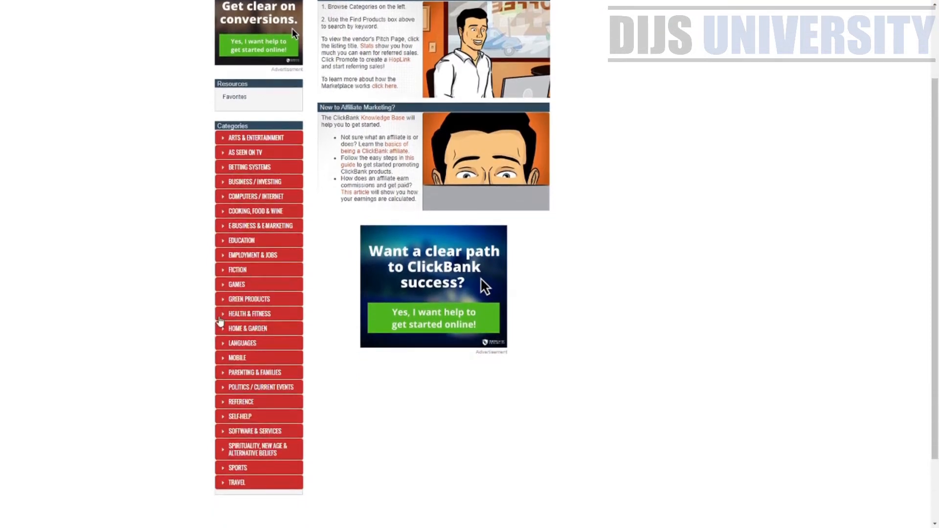
left_click(223, 318)
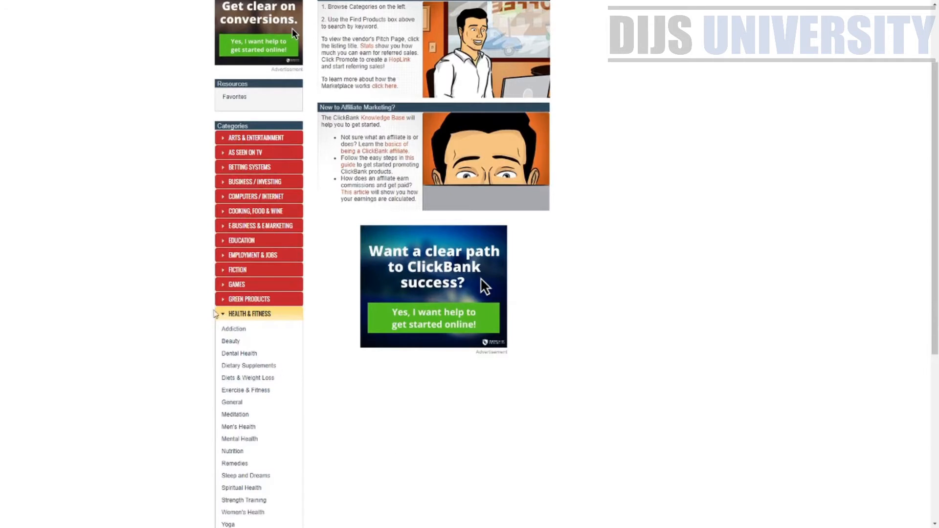
scroll(228, 333, "down", 2)
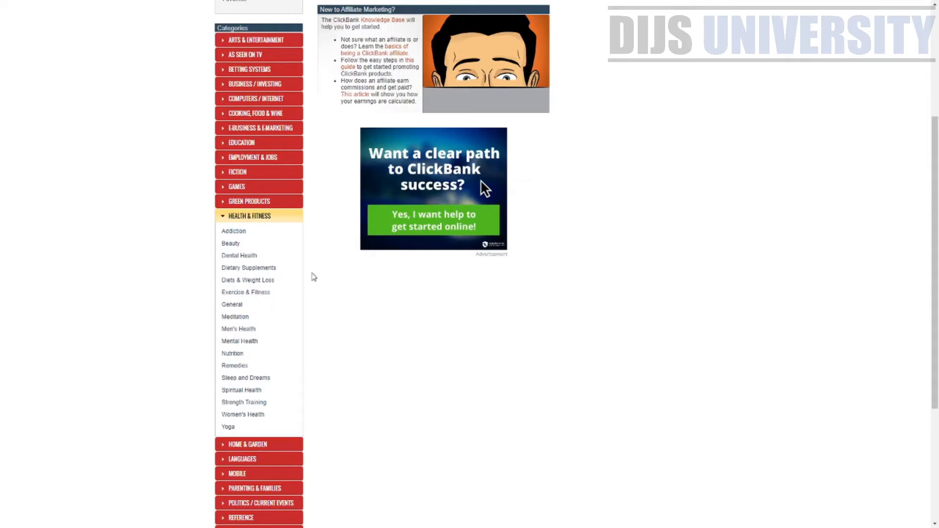
left_click(232, 244)
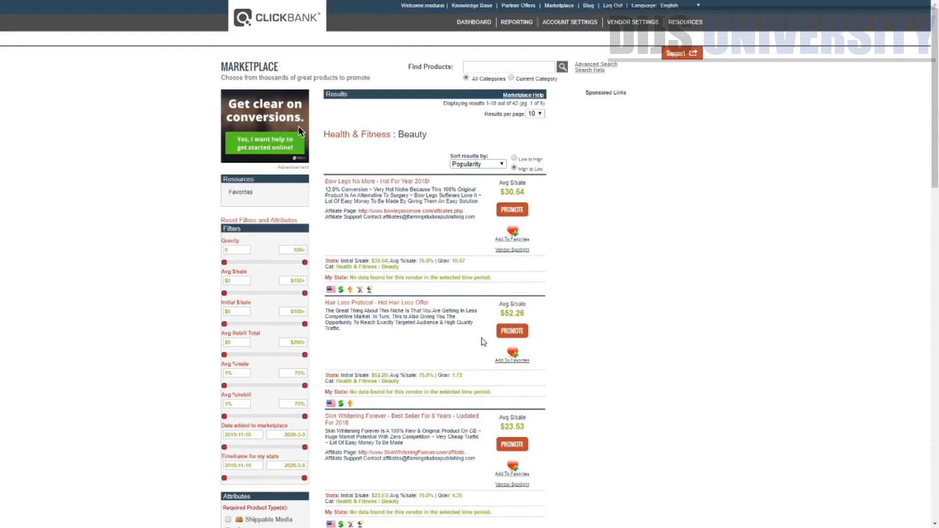
Look through the Beauty product listings and check the number of results and pages
scroll(600, 306, "down", 15)
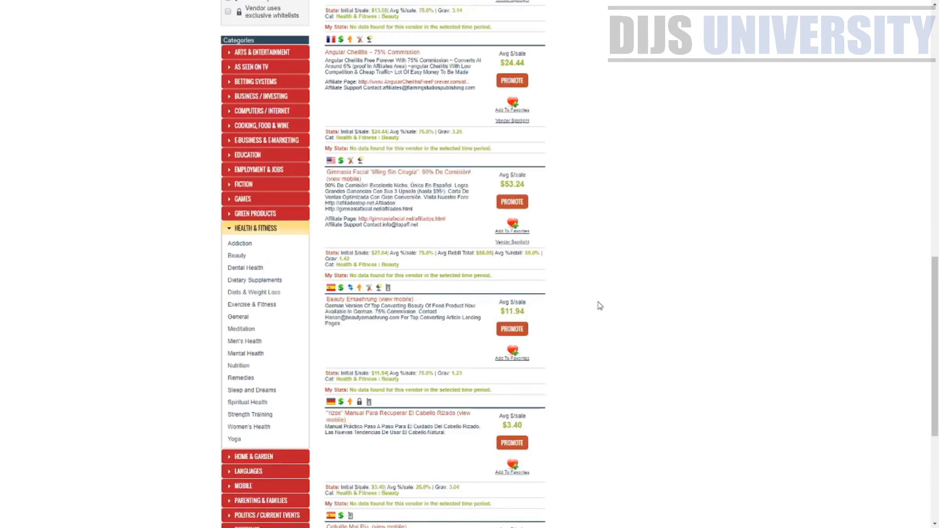
scroll(600, 306, "down", 5)
left_click_drag(935, 500, 932, 167)
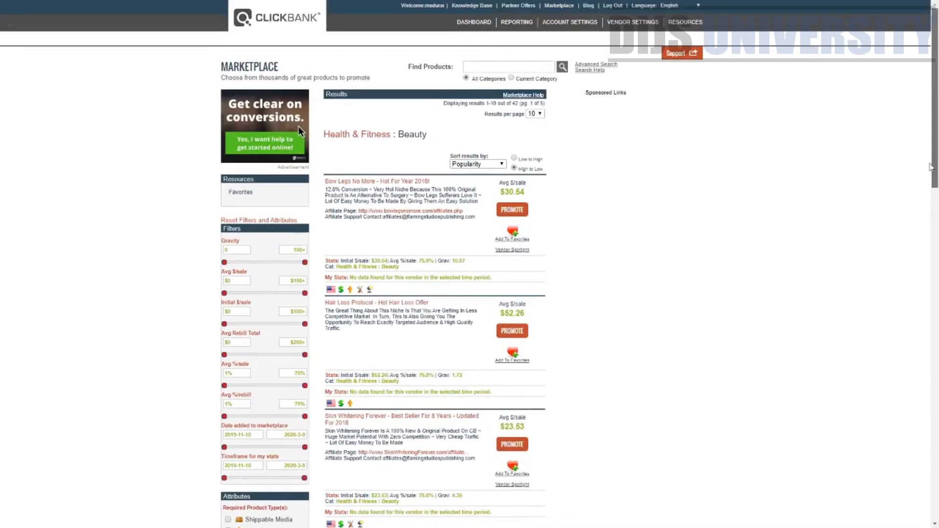
double_click(515, 104)
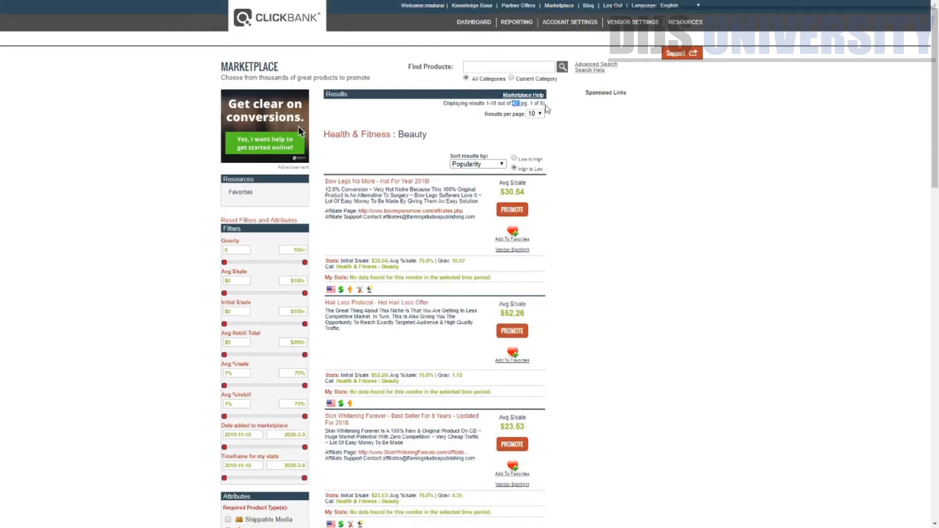
left_click_drag(530, 104, 545, 104)
Sort the Beauty results by Gravity and review the listed offers, including the gravity score of the Bow Legs No More product
left_click(495, 170)
left_click(476, 224)
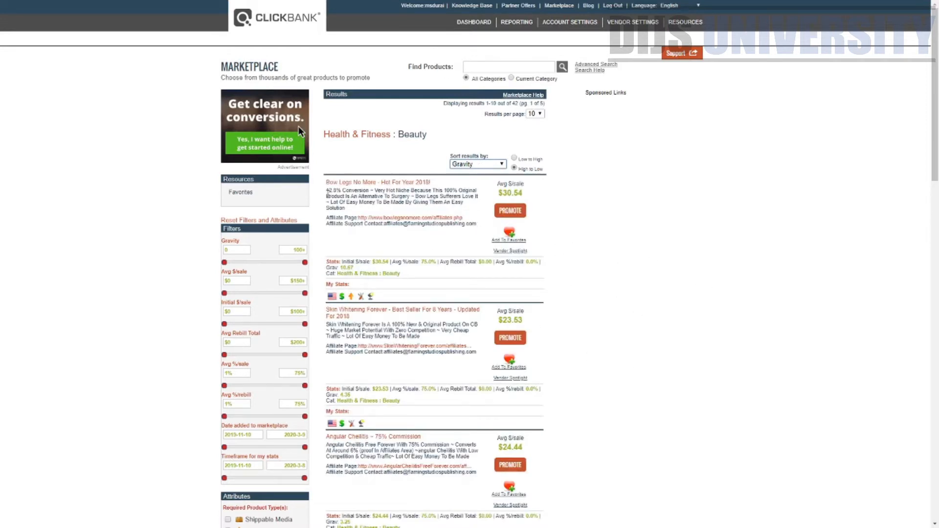
left_click_drag(327, 190, 582, 440)
scroll(578, 455, "down", 2)
scroll(582, 421, "down", 9)
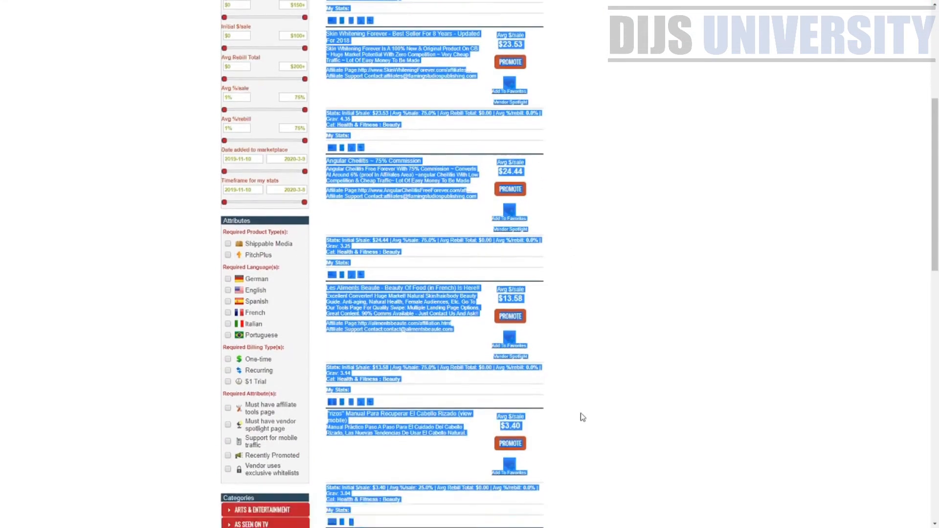
left_click(588, 410)
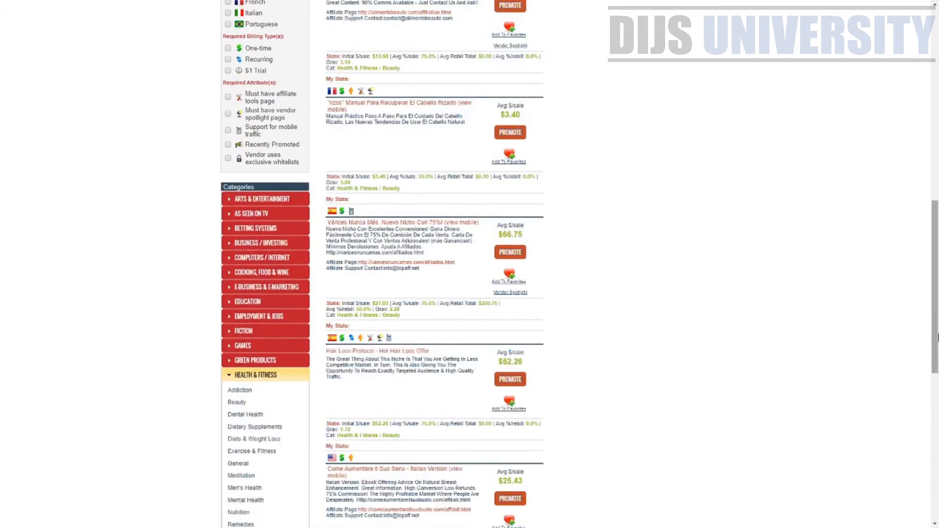
left_click_drag(934, 314, 911, 121)
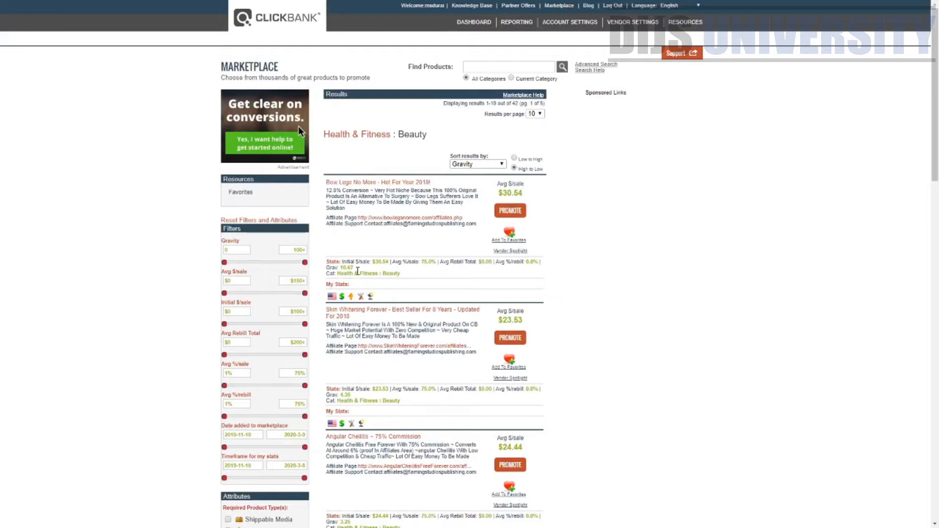
left_click_drag(351, 267, 341, 268)
Open the Bow Legs No More offer and examine its affiliate page, including the email templates, demographics advice and other marketing techniques
left_click(377, 182)
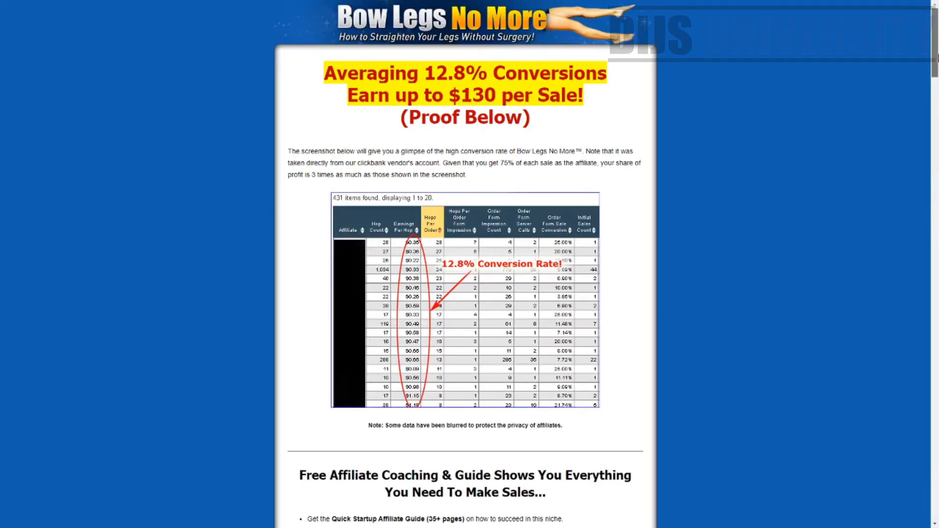
left_click_drag(935, 57, 936, 435)
scroll(459, 474, "down", 1)
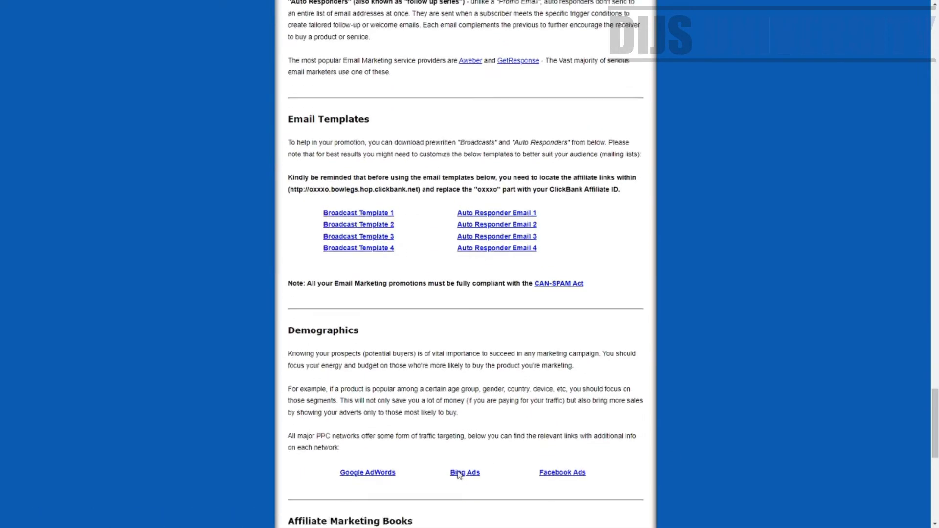
scroll(460, 475, "down", 2)
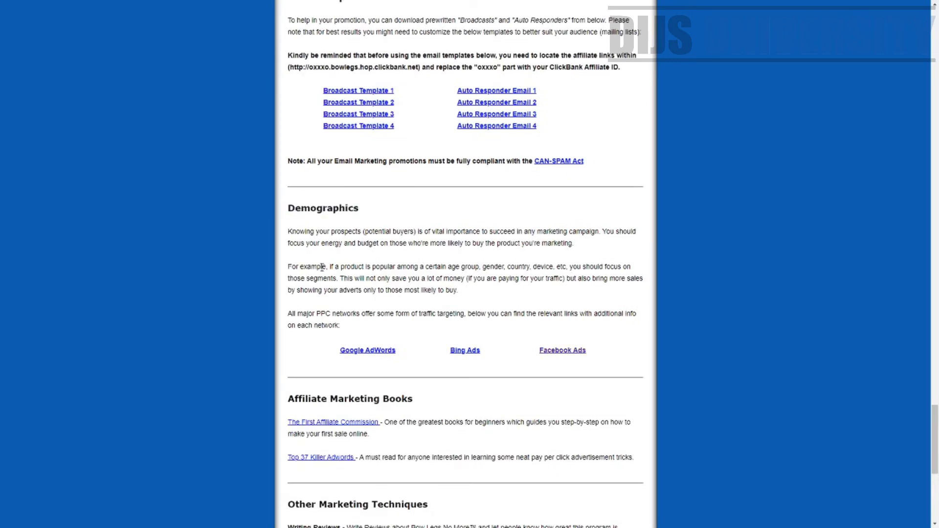
left_click_drag(293, 264, 617, 326)
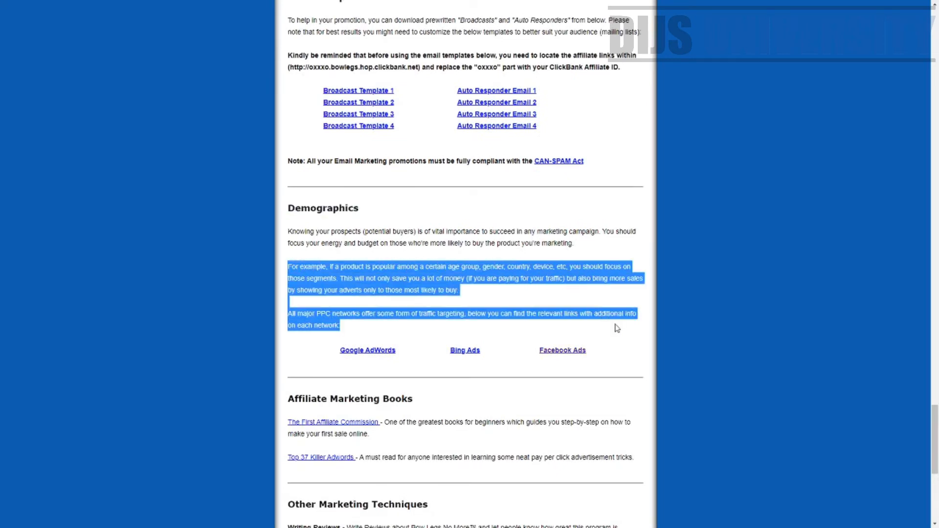
left_click(555, 370)
left_click(479, 353)
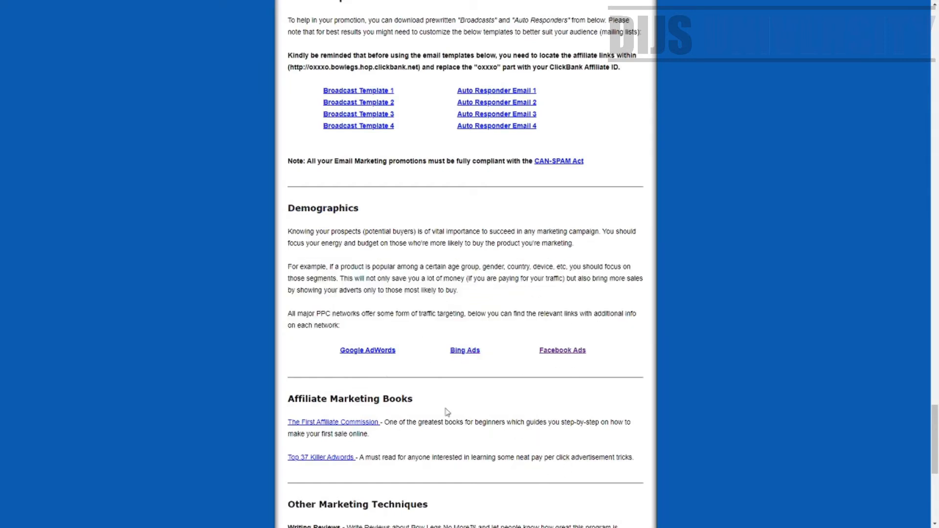
scroll(351, 350, "down", 6)
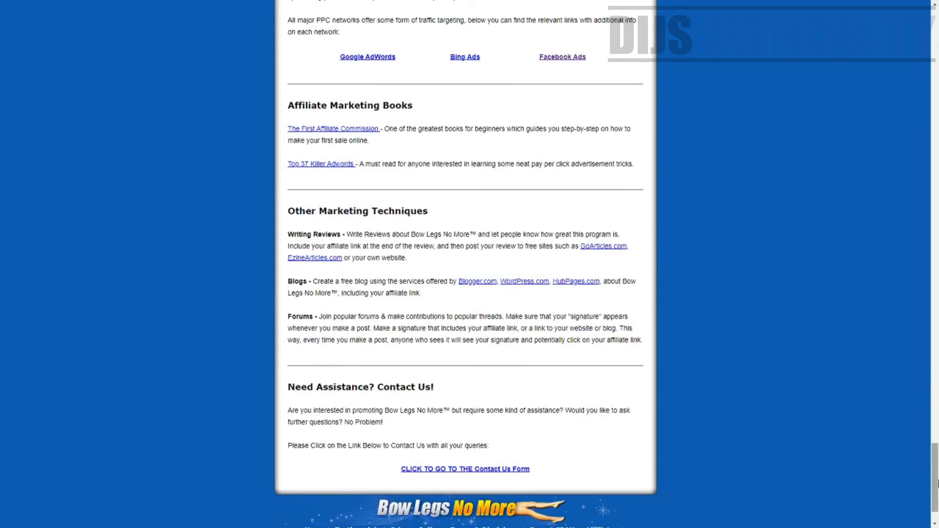
left_click_drag(936, 484, 937, 57)
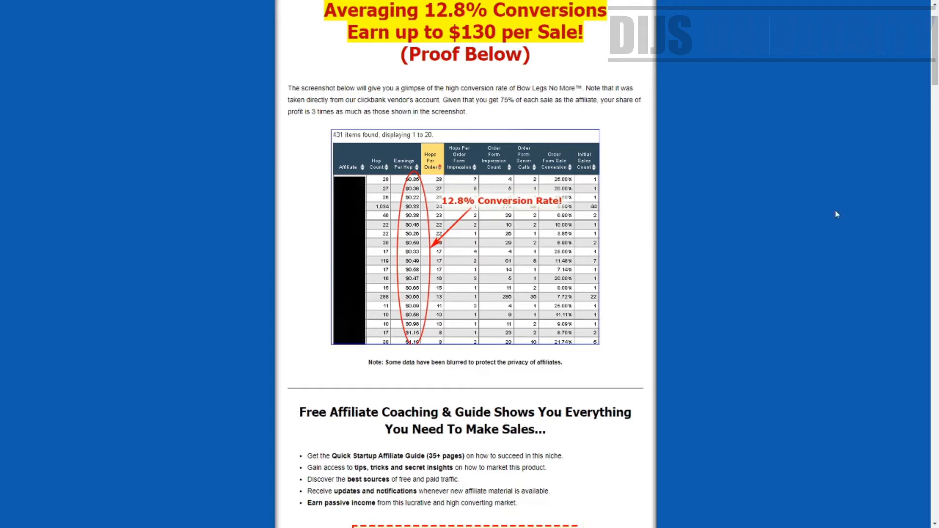
scroll(240, 98, "up", 2)
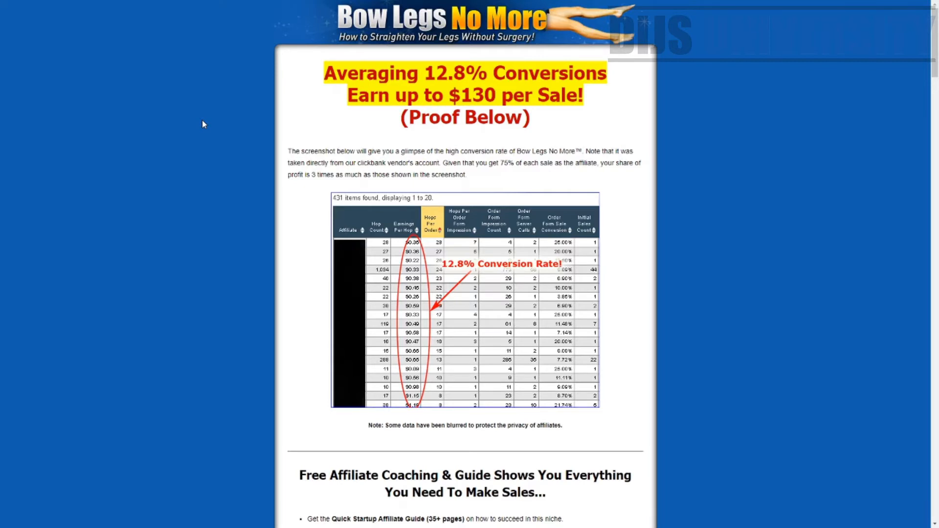
Switch to the Bow Legs No More sales page and review its content down to the product price
key("ctrl+Tab")
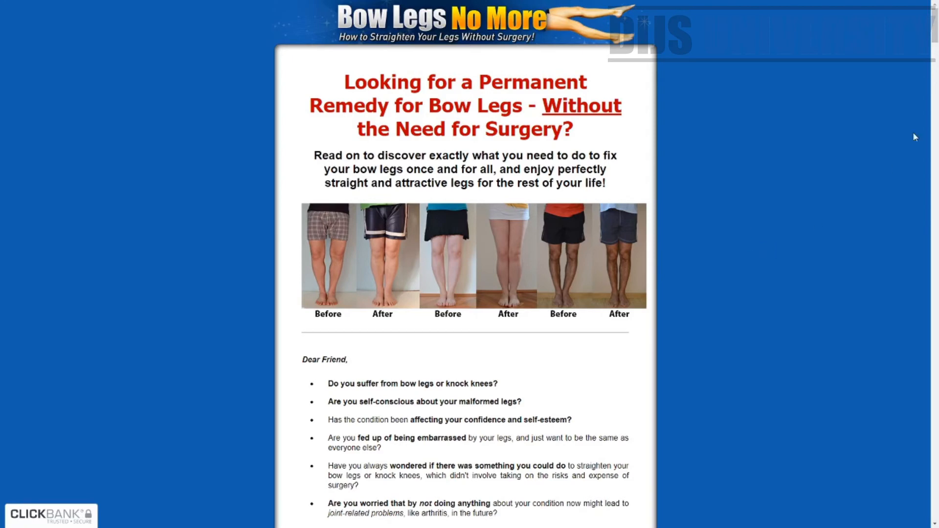
scroll(913, 132, "down", 20)
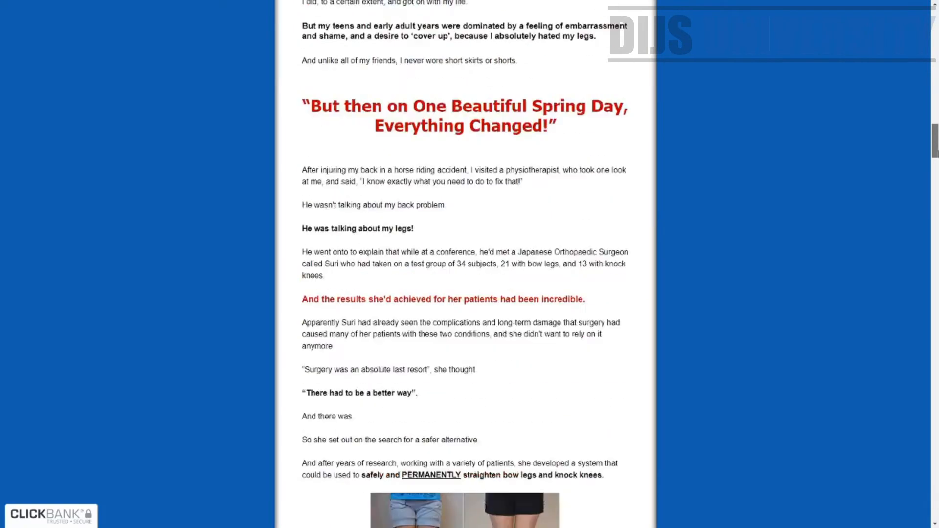
scroll(464, 264, "down", 12)
scroll(464, 264, "up", 4)
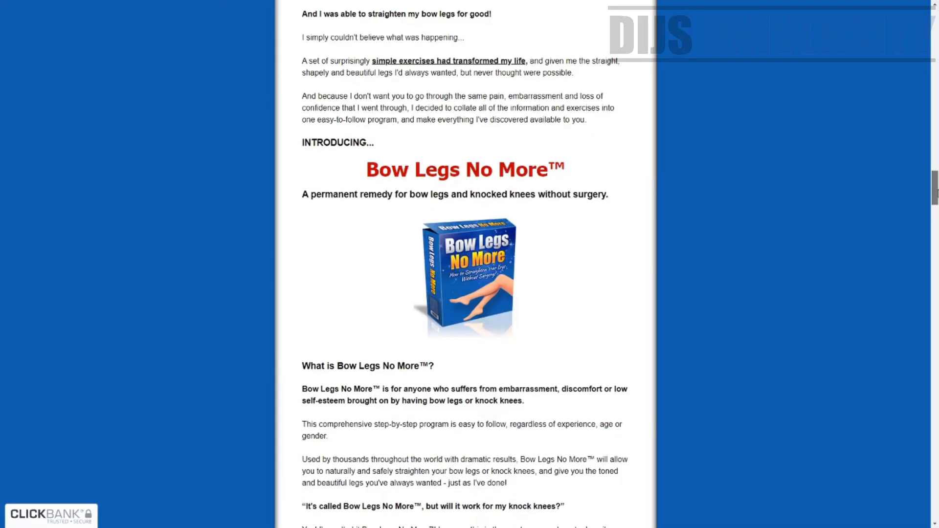
left_click_drag(935, 194, 935, 349)
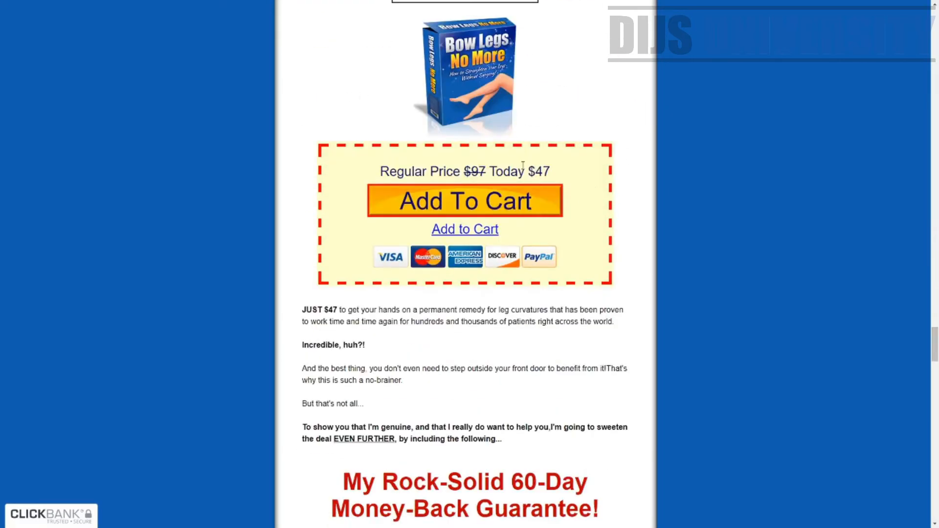
left_click_drag(504, 170, 555, 176)
Switch to Facebook Ads Manager and start a new campaign with Traffic as the marketing objective
left_click_drag(935, 345, 569, 14)
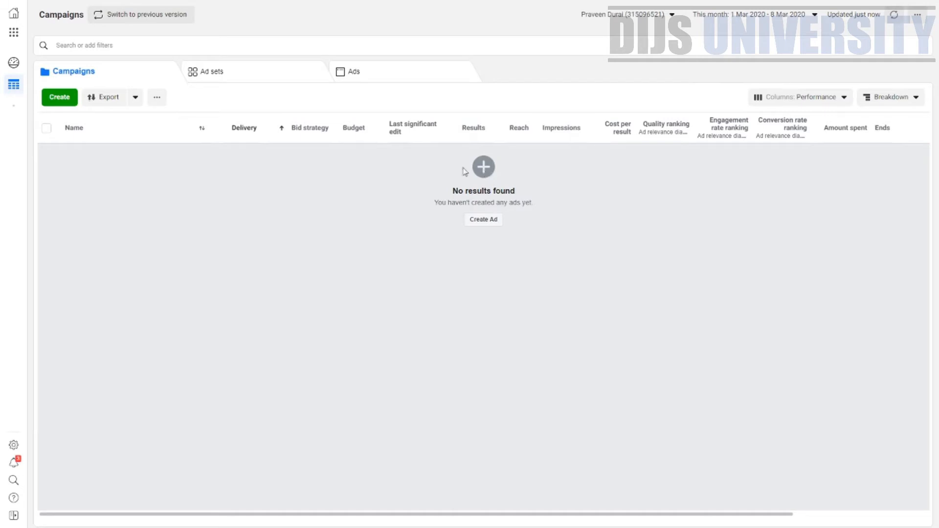
left_click(59, 98)
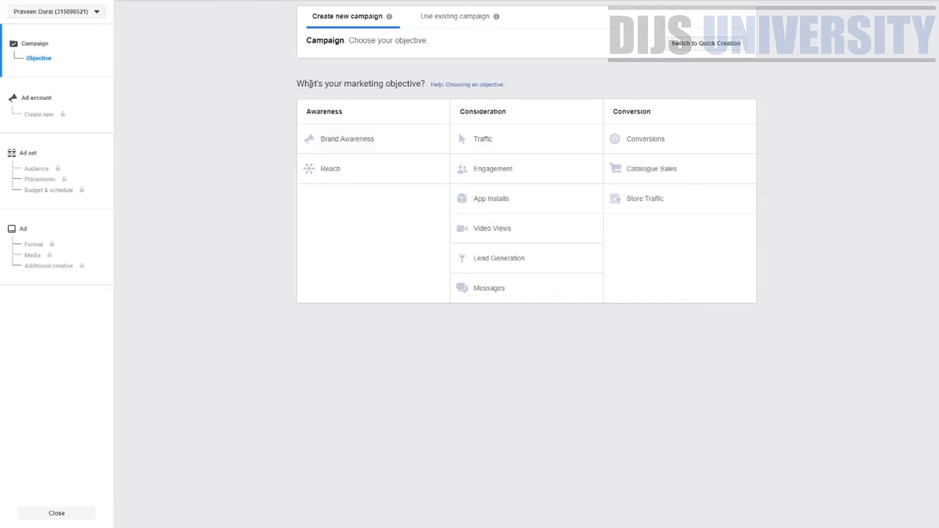
left_click_drag(310, 84, 420, 79)
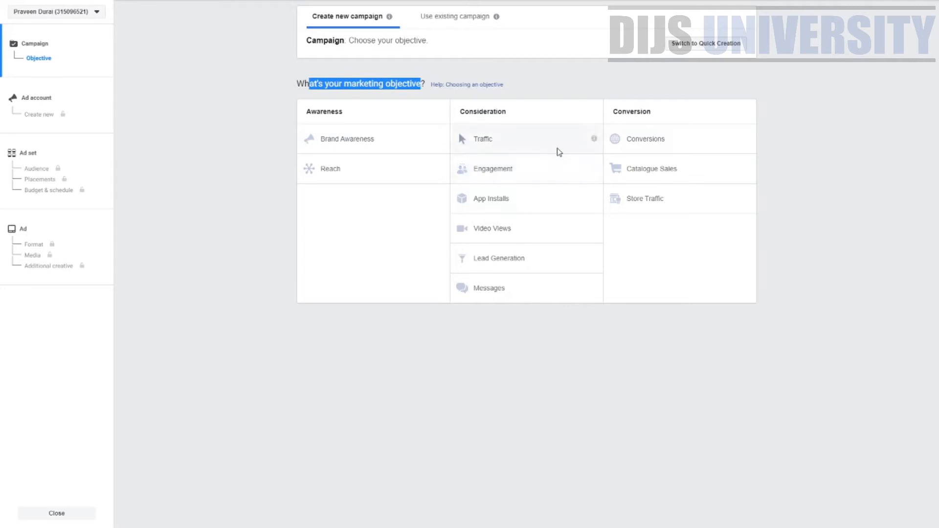
mouse_move(594, 140)
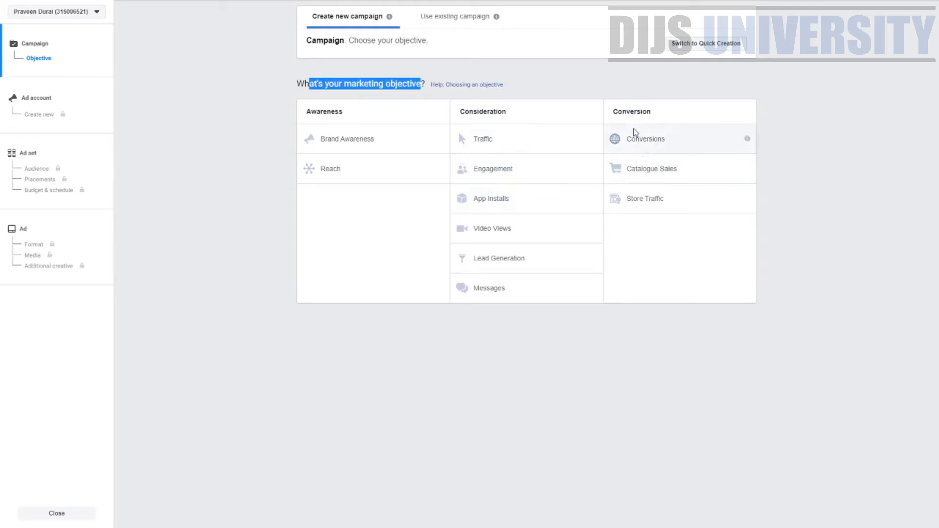
left_click(498, 143)
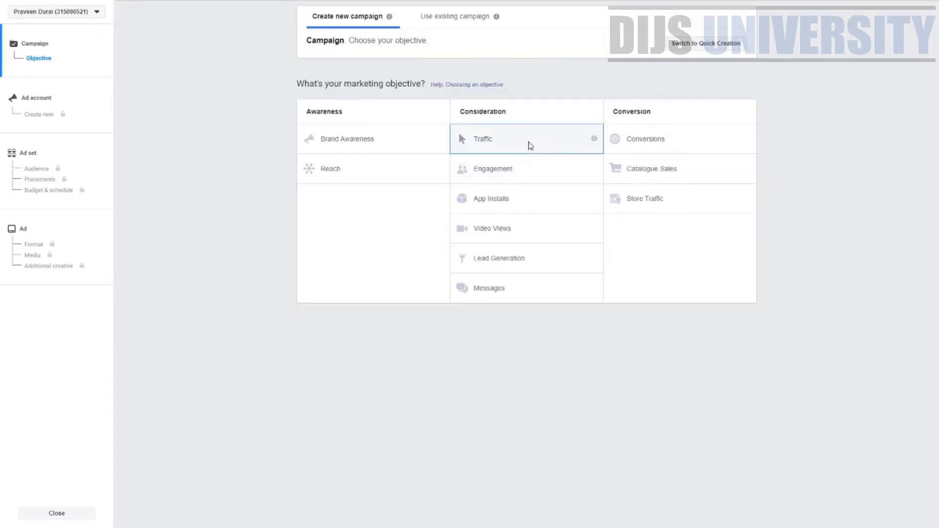
left_click(529, 142)
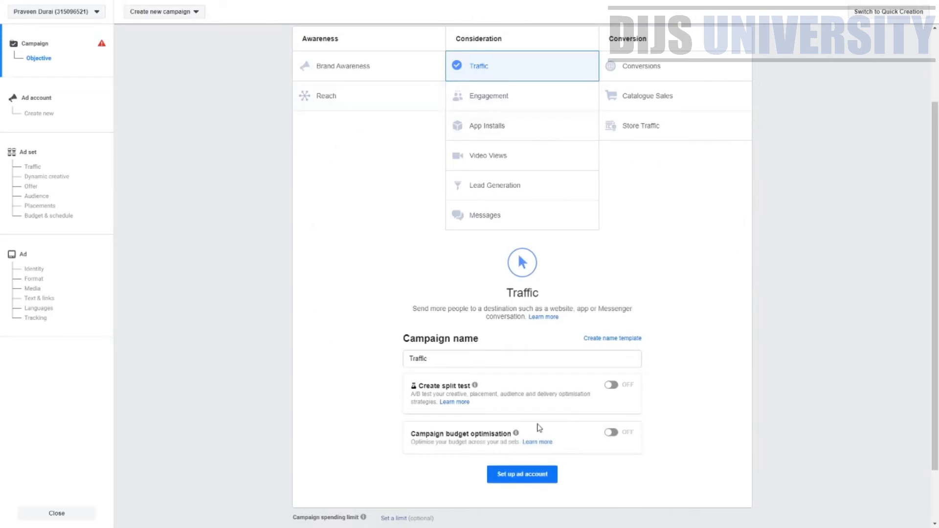
Rename the campaign as Clickbank Leg Wax
left_click_drag(433, 357, 371, 357)
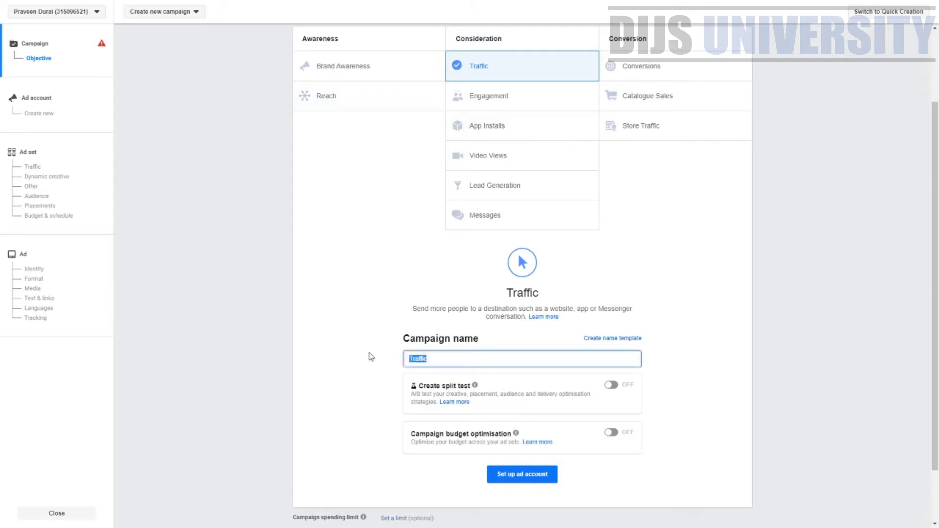
key("BackSpace")
type("Clik")
key("BackSpace")
key("BackSpace")
type("LICKBANK")
key("BackSpace")
key("BackSpace")
key("BackSpace")
key("BackSpace")
key("BackSpace")
key("BackSpace")
key("BackSpace")
key("BackSpace")
type("lick")
type("bank")
type("k ")
type("Leg")
type(" W")
type("ax")
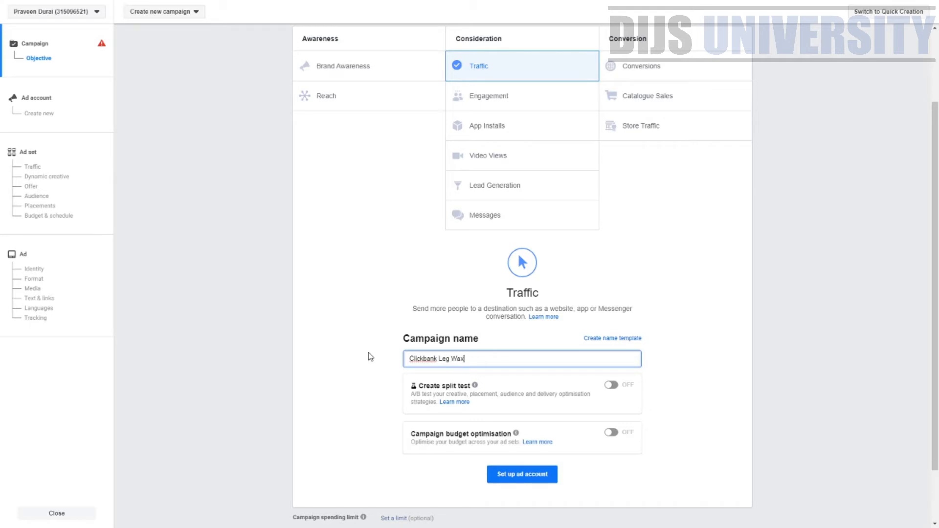
Proceed to the ad account setup, keep the given country, currency and time zone, and continue to the ad set
left_click(528, 484)
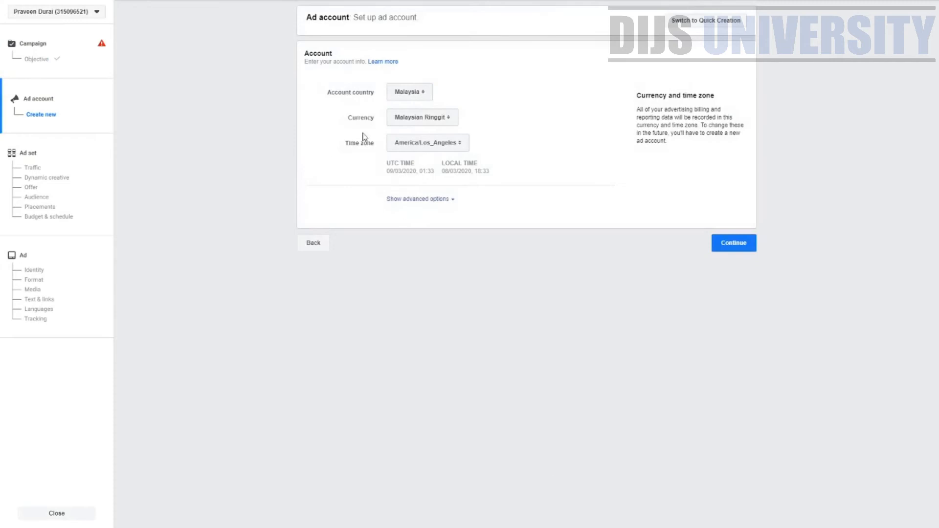
left_click_drag(335, 92, 375, 118)
left_click(735, 250)
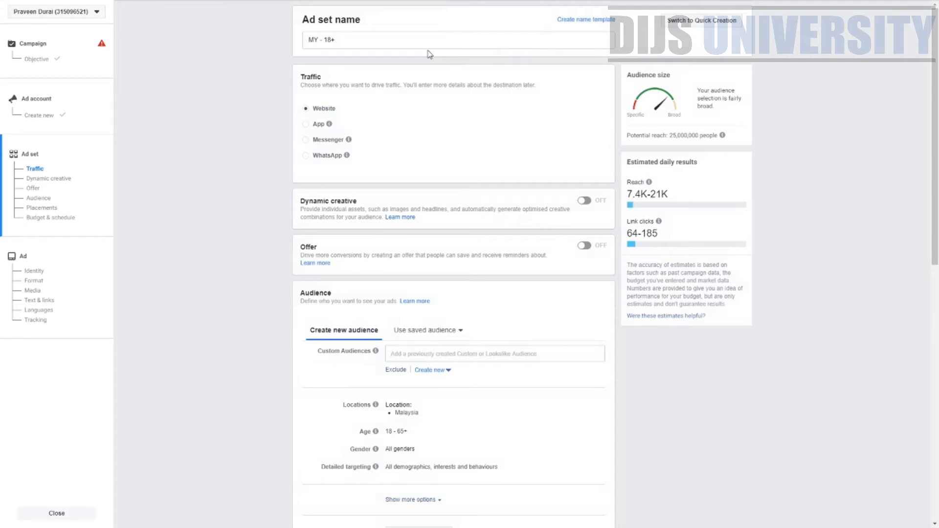
Rename the ad set as Worldwide - Female
left_click(386, 43)
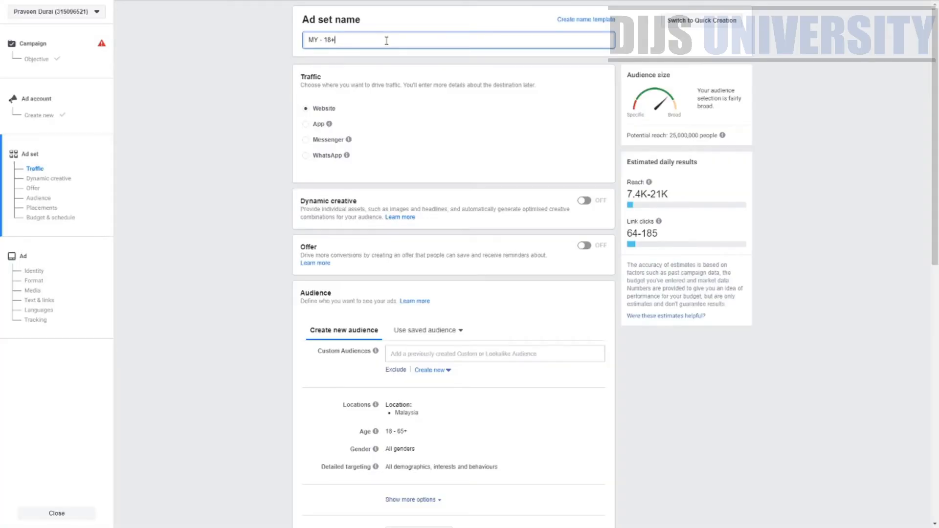
left_click_drag(319, 40, 297, 42)
type("Worldwide")
left_click_drag(360, 41, 345, 42)
type("Female")
Remove Malaysia from the audience's target locations and dismiss the location notice
left_click_drag(300, 246, 325, 248)
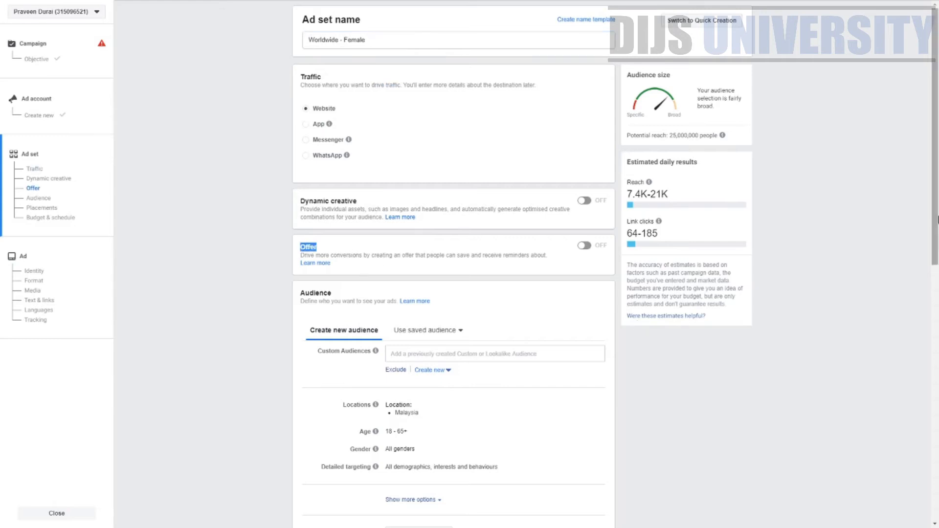
mouse_move(935, 261)
left_mouse_down()
mouse_move(935, 279)
mouse_move(936, 260)
left_mouse_up()
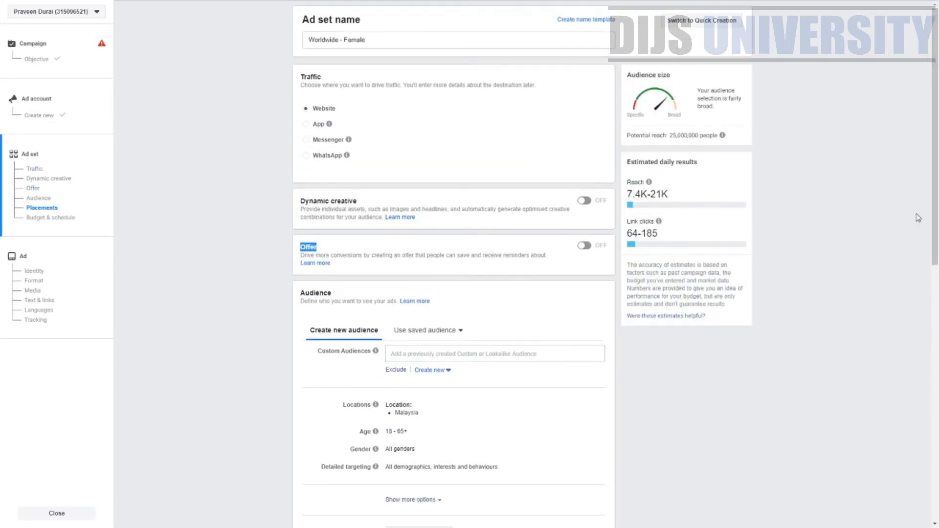
mouse_move(935, 220)
left_mouse_down()
mouse_move(935, 241)
mouse_move(934, 220)
left_mouse_up()
left_click(589, 375)
scroll(577, 362, "down", 3)
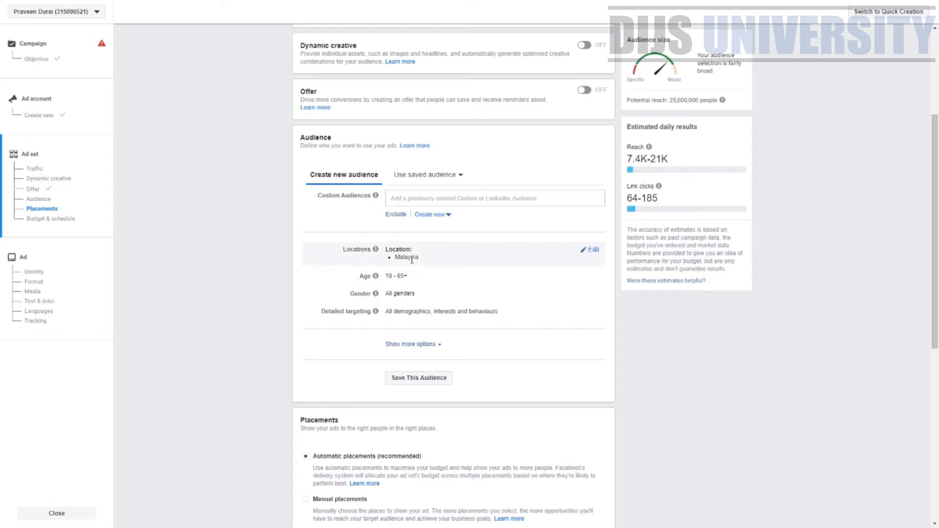
left_click(594, 253)
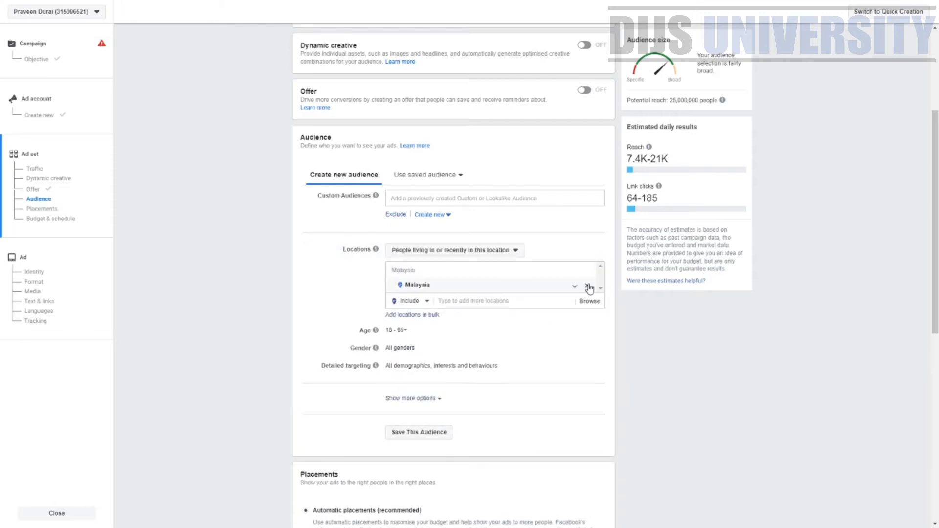
left_click(587, 286)
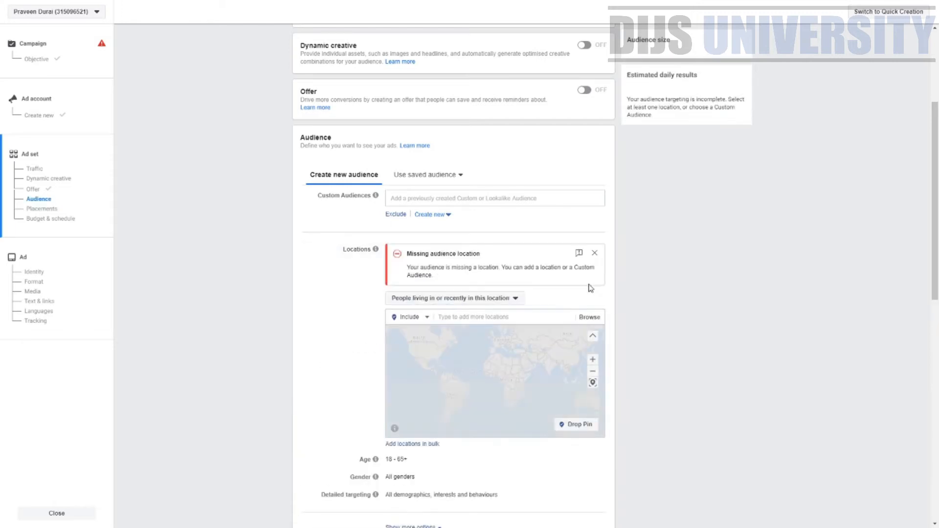
left_click(596, 253)
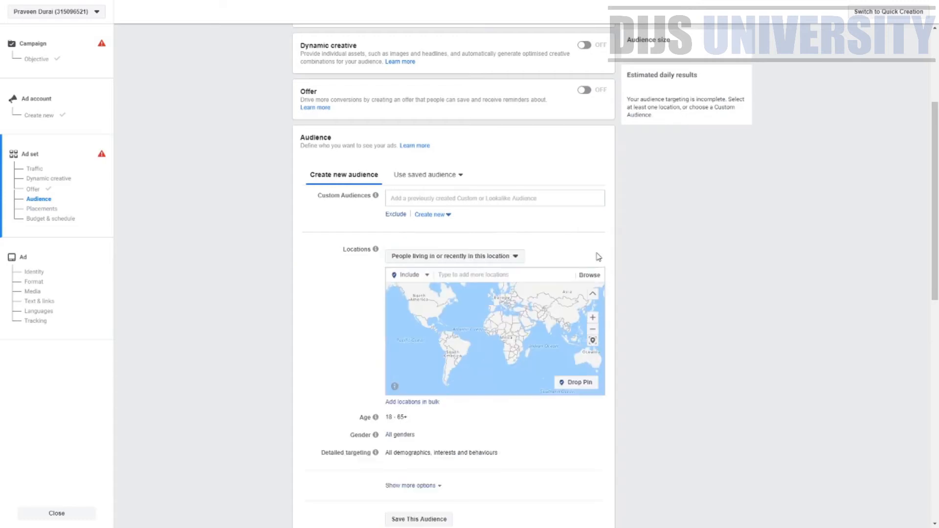
Try to add usa as a target location for the audience
left_click(481, 281)
type("usa")
left_click(724, 272)
Restrict the audience's gender to Women
scroll(487, 426, "down", 4)
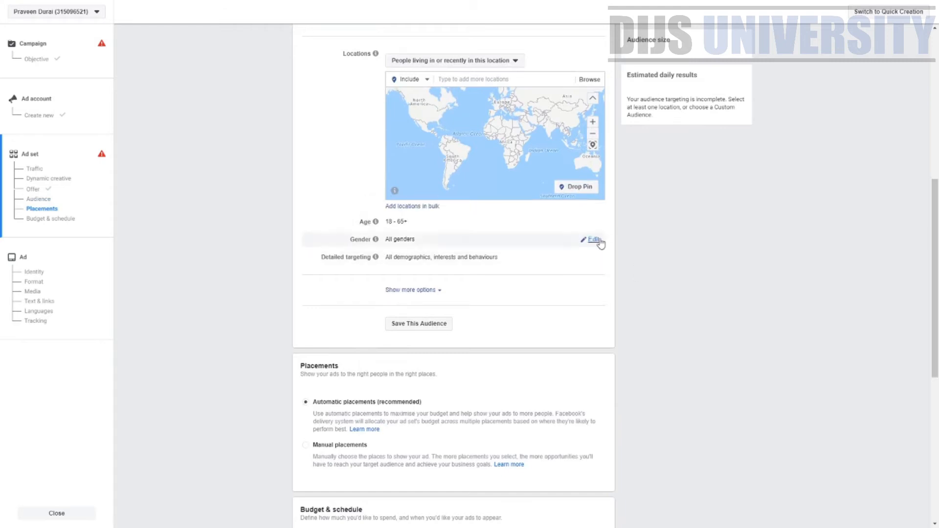
left_click(597, 241)
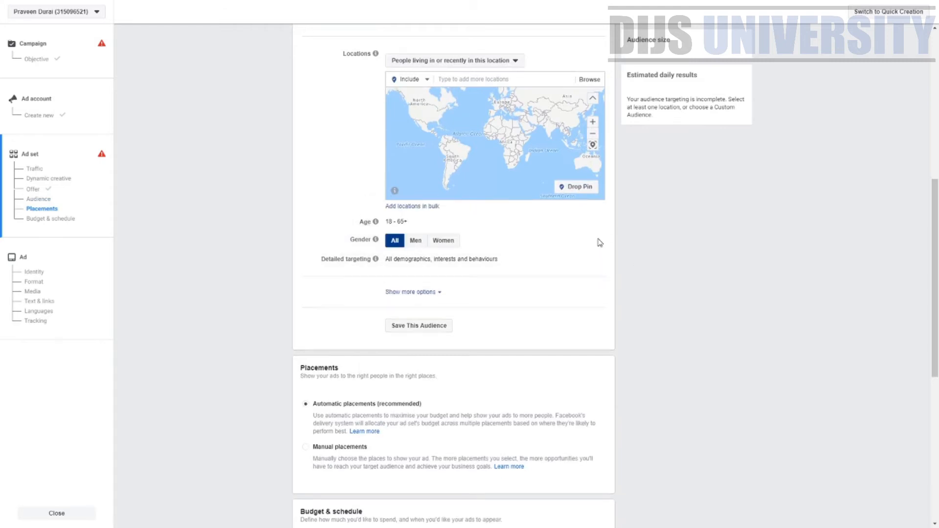
left_click(443, 242)
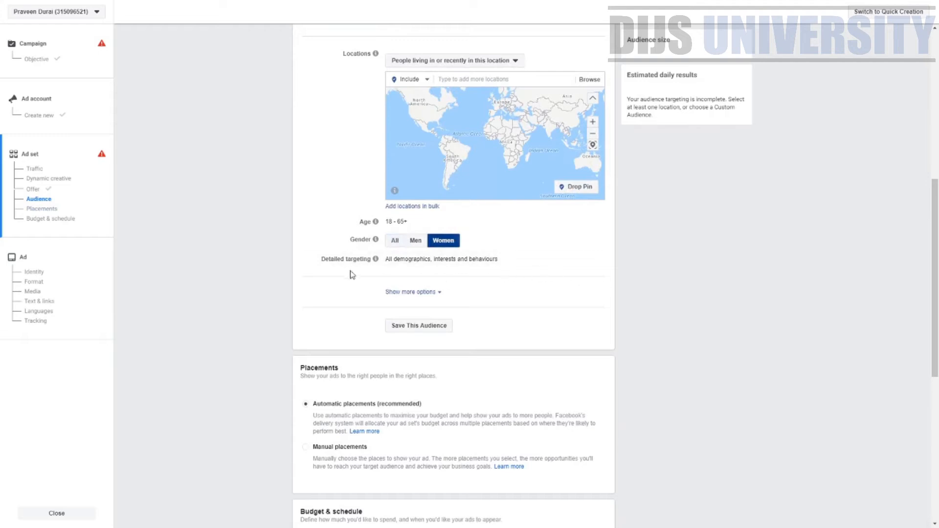
left_click_drag(318, 262, 372, 261)
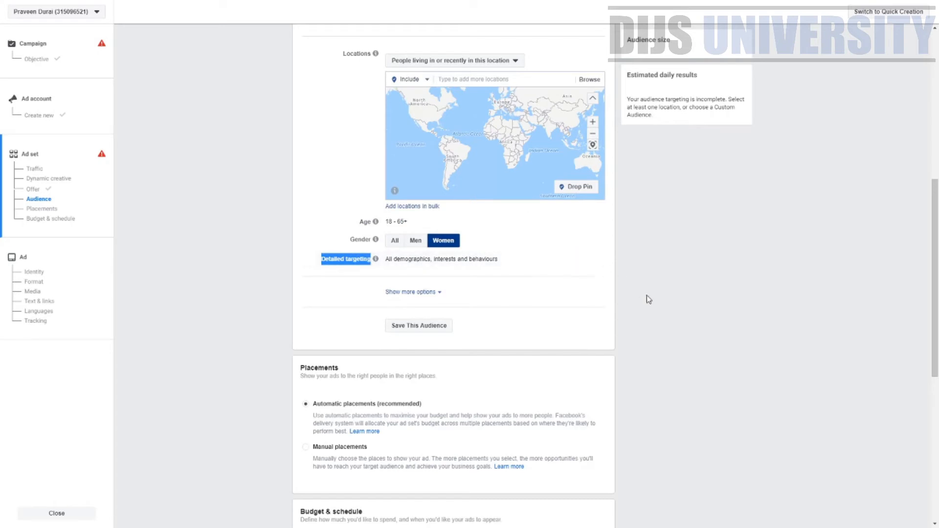
Compare the automatic and manual placement options and choose manual placements for the ad set
scroll(646, 300, "down", 4)
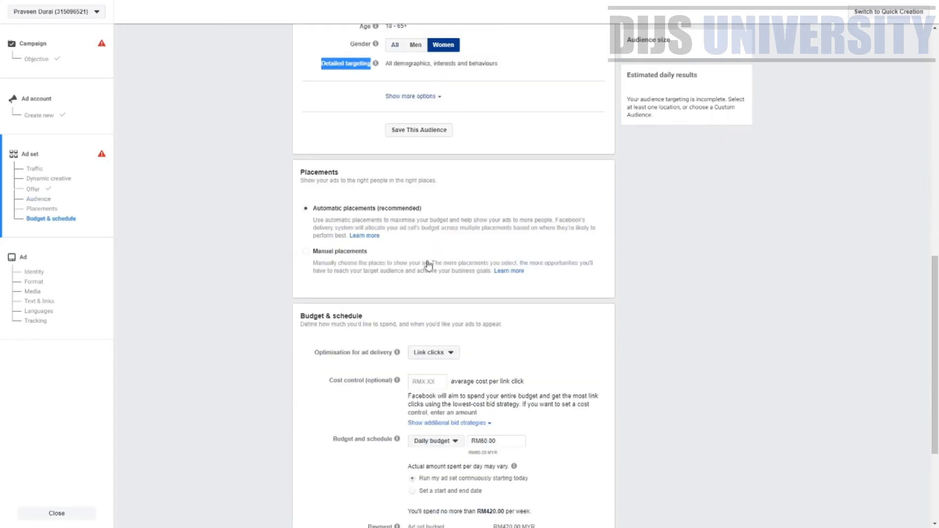
left_click_drag(340, 173, 299, 175)
scroll(325, 193, "down", 2)
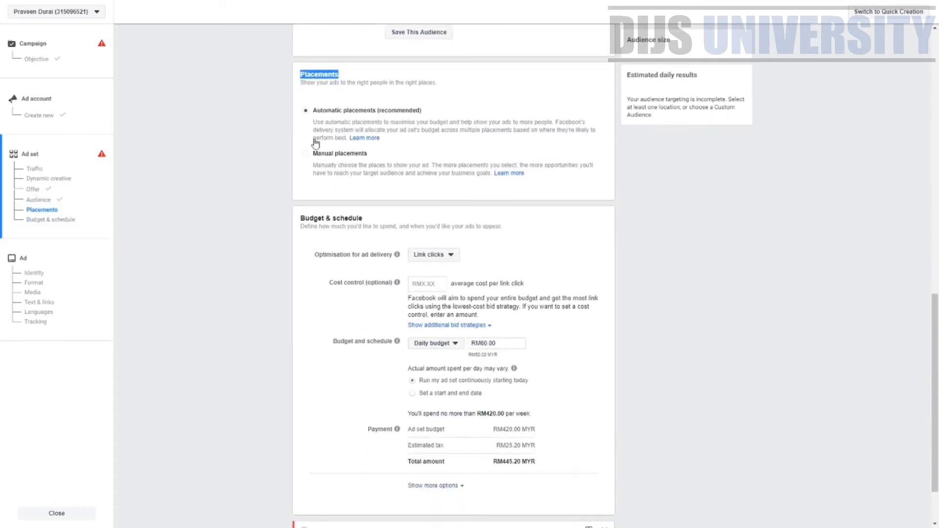
left_click(305, 154)
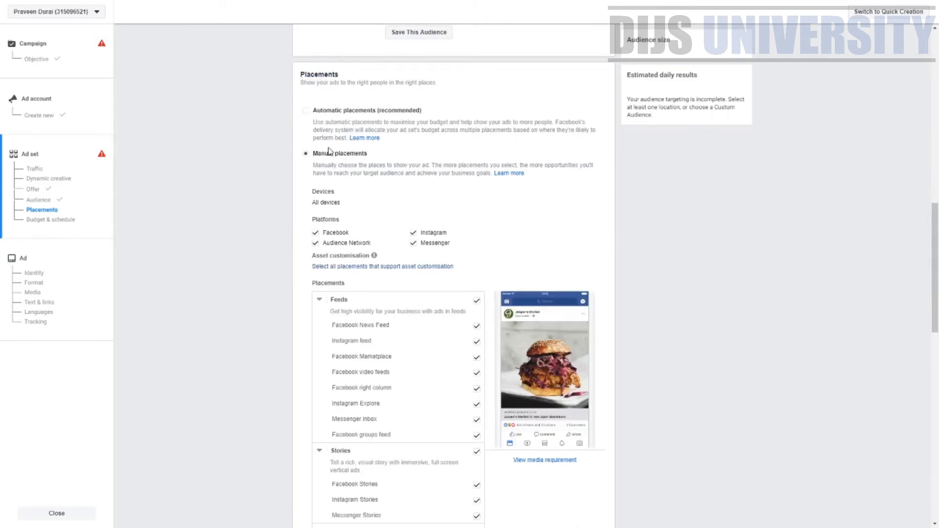
left_click(307, 111)
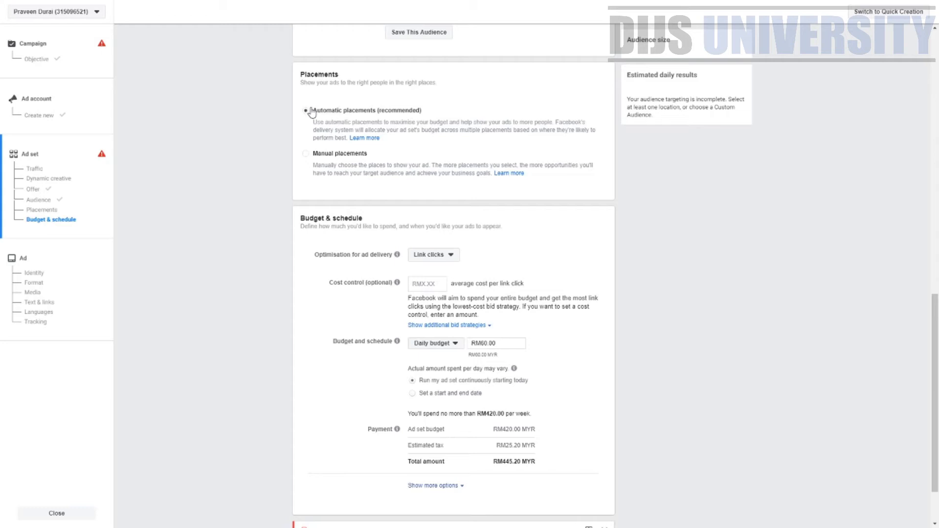
left_click(306, 153)
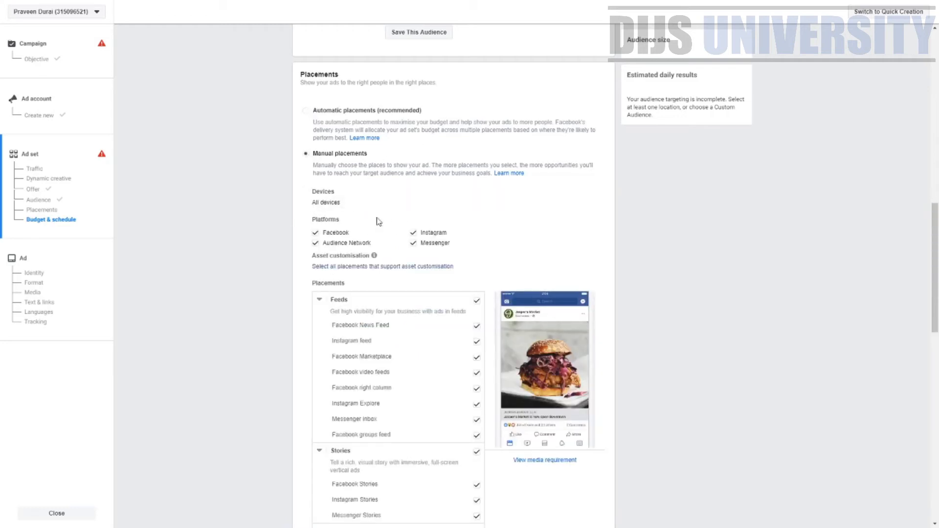
Deselect the Messenger, Audience Network and Instagram platforms, keeping only Facebook
left_click_drag(311, 222, 366, 224)
left_click(414, 243)
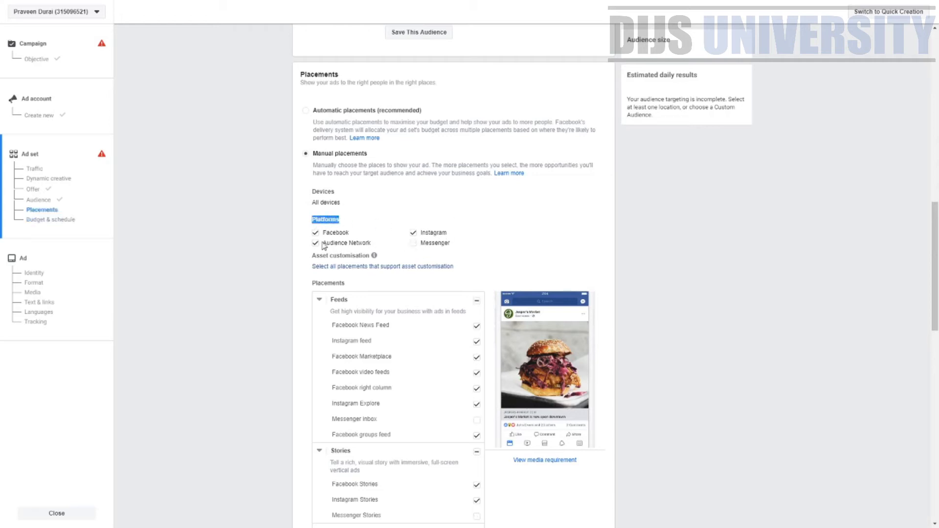
left_click(315, 244)
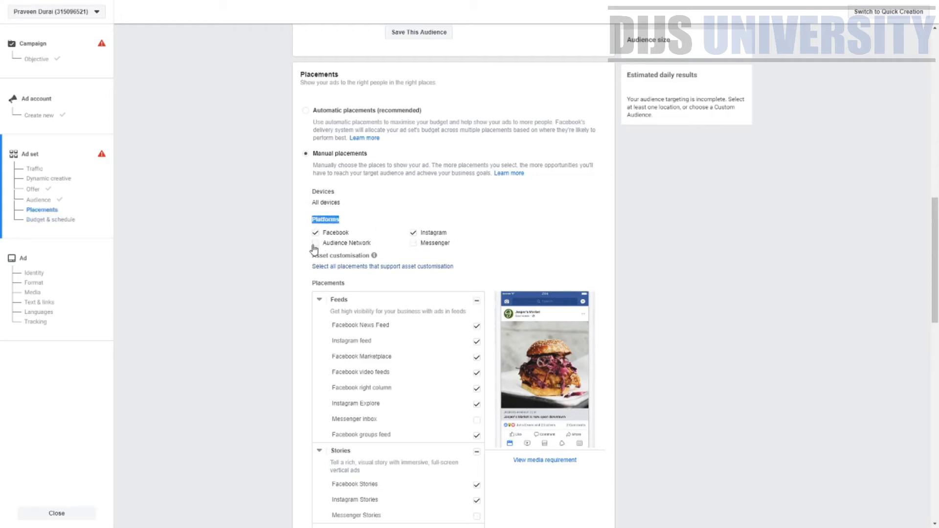
left_click(413, 234)
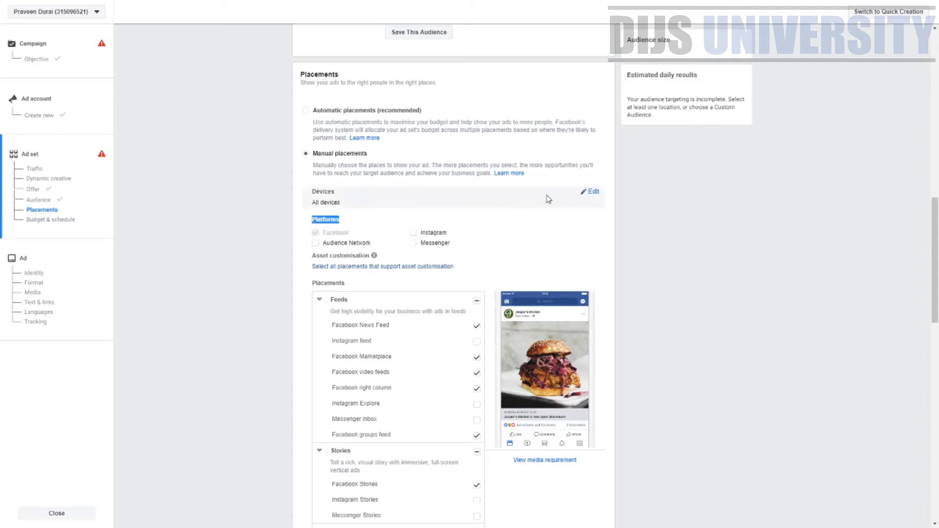
Limit the placement devices to Mobile and exclude the Audience Network, Instagram and Messenger platforms
left_click(590, 193)
left_click(384, 207)
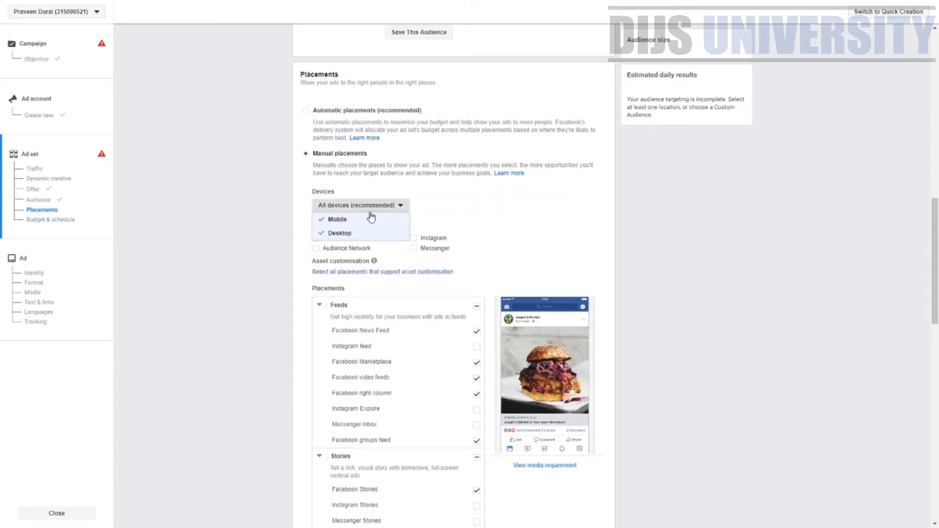
left_click(368, 233)
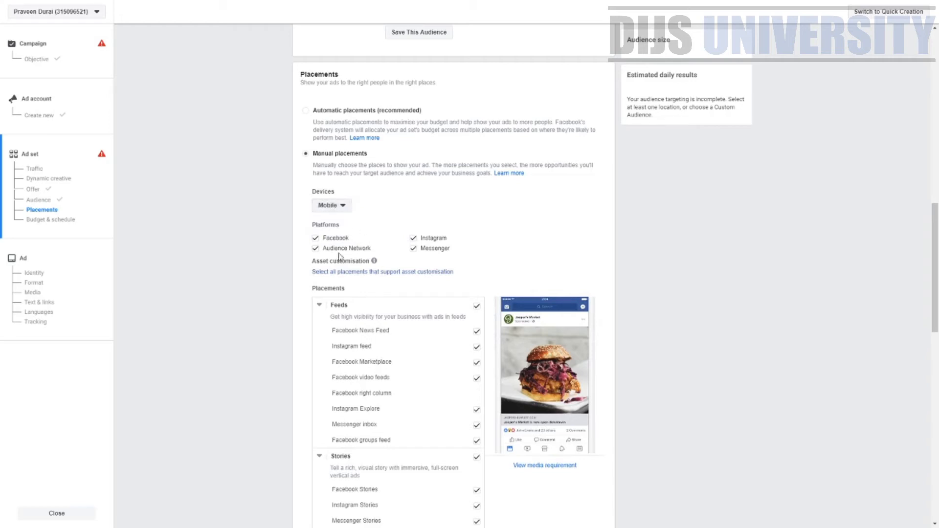
left_click(316, 248)
left_click(413, 238)
left_click(414, 249)
Exclude the Stories, In-stream, Search and In-article placement groups, keeping the Facebook feed placements
scroll(415, 252, "down", 2)
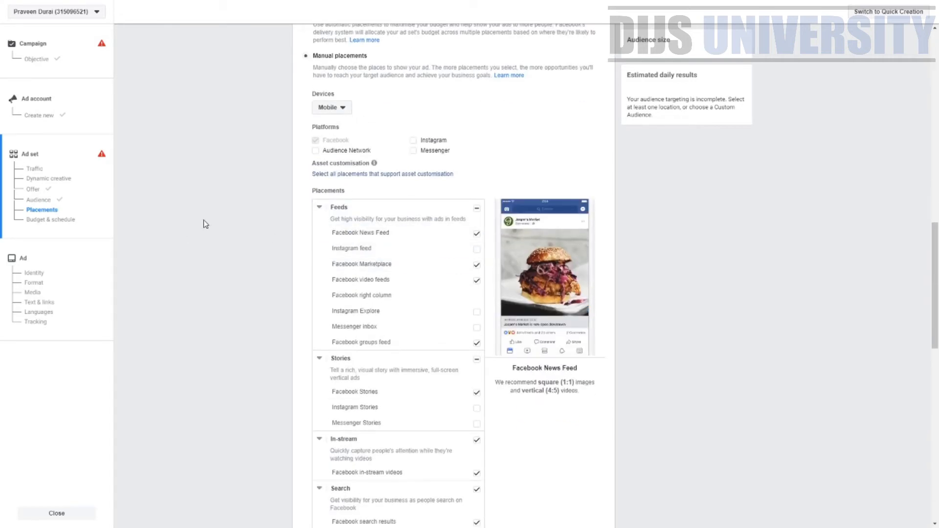
scroll(472, 308, "down", 2)
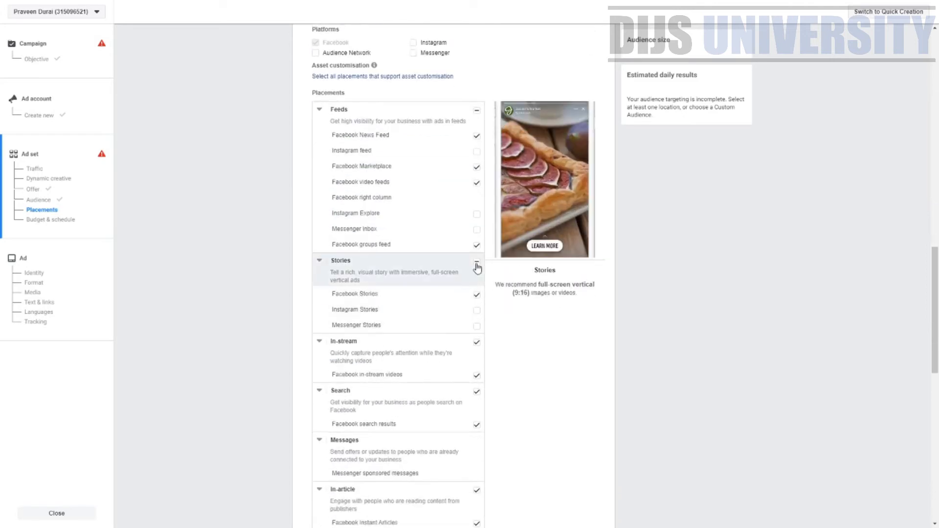
left_click(477, 265)
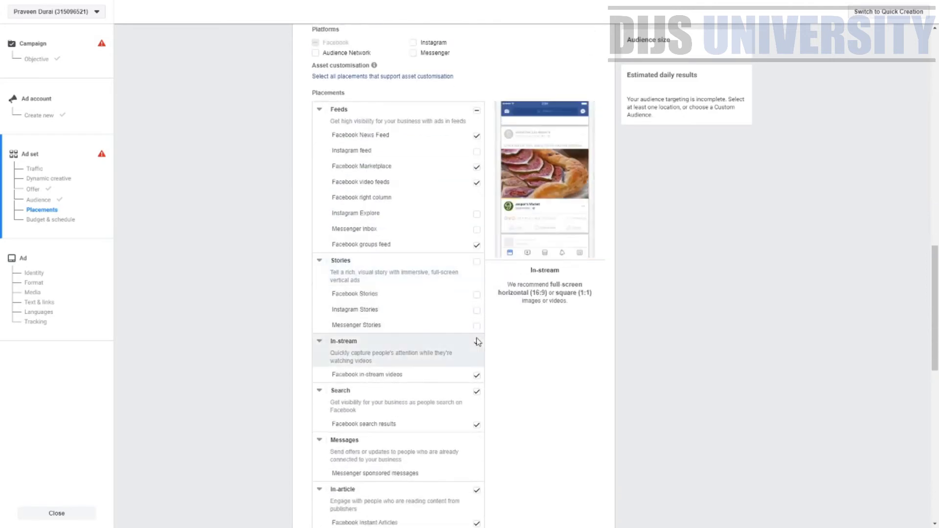
left_click(477, 342)
left_click(477, 392)
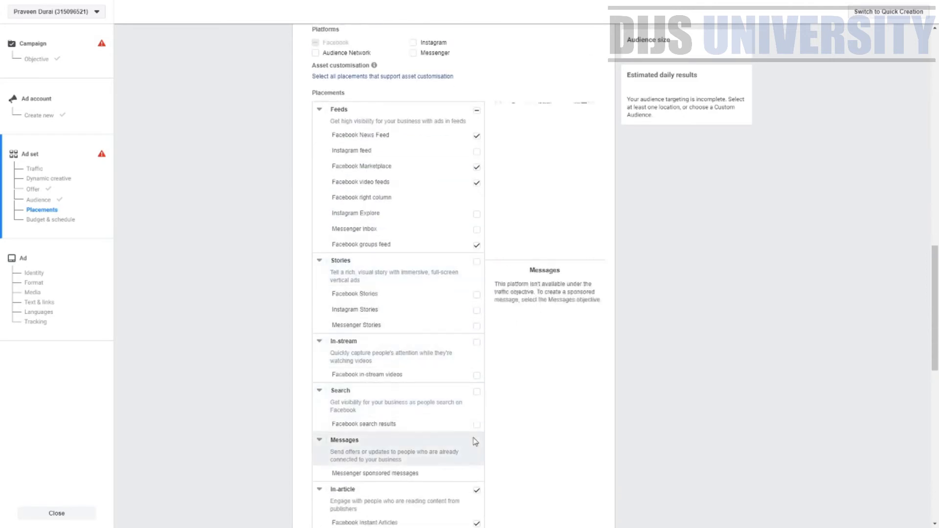
scroll(474, 442, "down", 2)
left_click(479, 393)
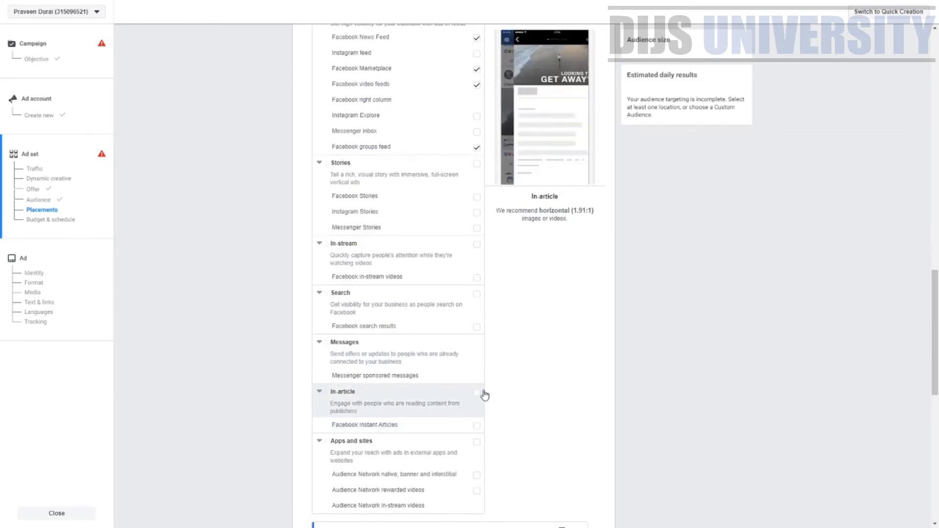
Set the optimisation for ad delivery to Landing page views in the ad set's budget and schedule
scroll(484, 396, "down", 9)
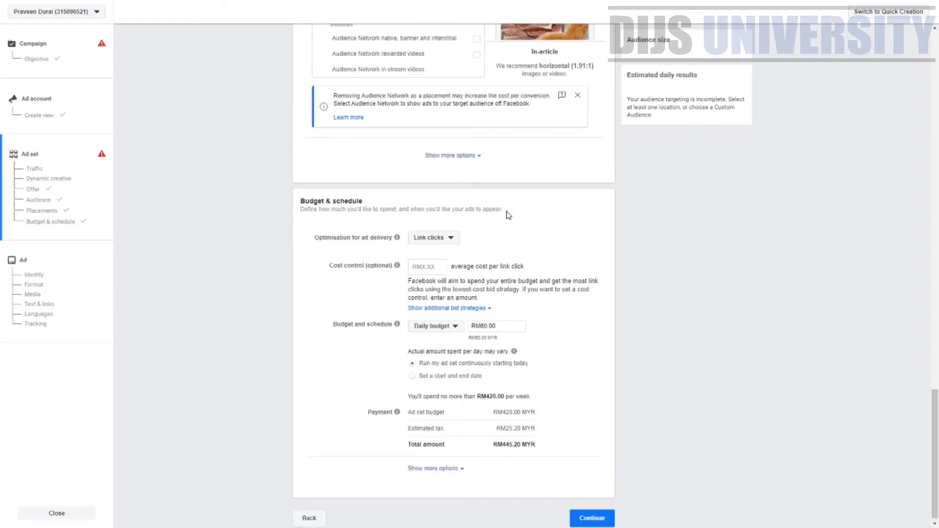
left_click_drag(305, 202, 373, 199)
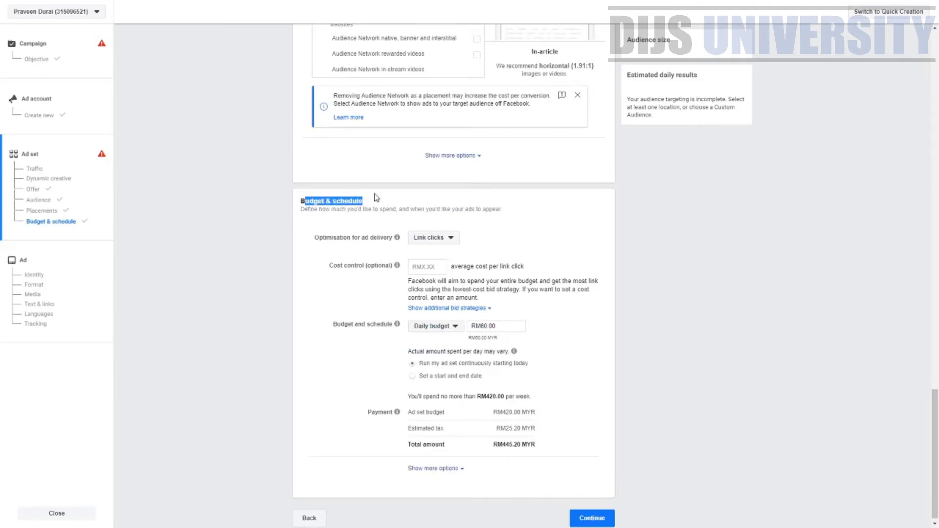
left_click_drag(330, 238, 360, 237)
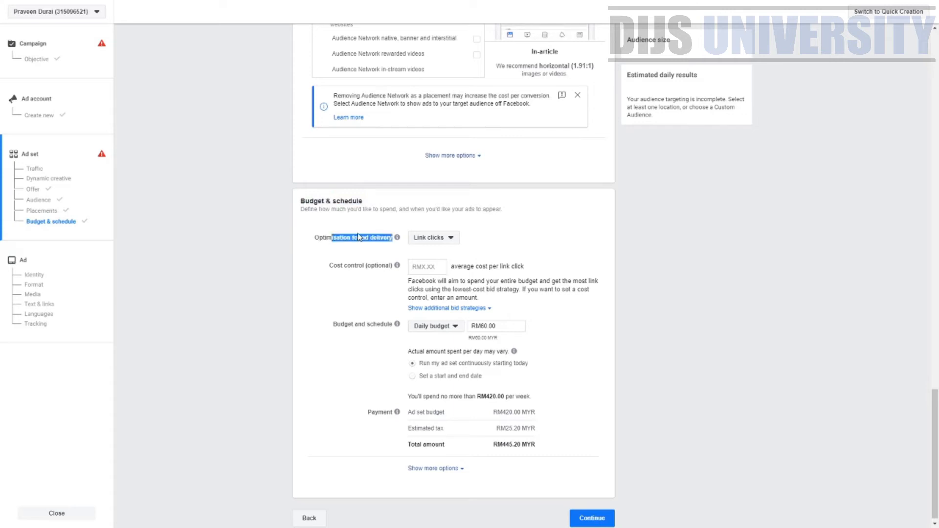
left_click(435, 240)
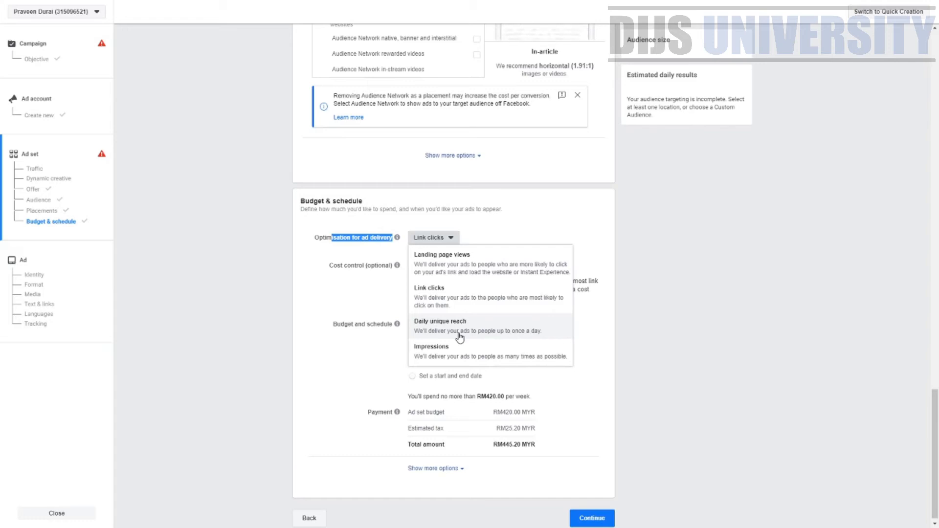
left_click(474, 267)
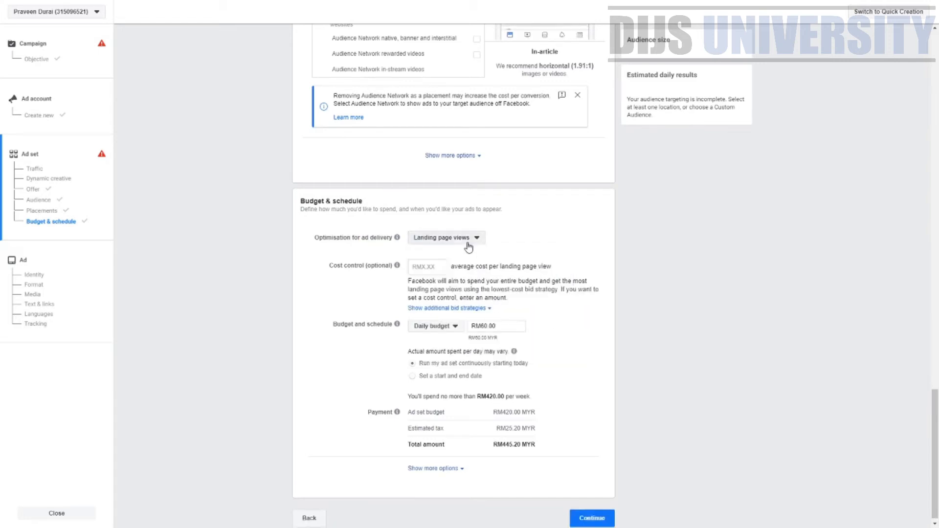
Examine the optimisation choices for ad delivery and the ad set's budget and schedule setting
left_click(468, 240)
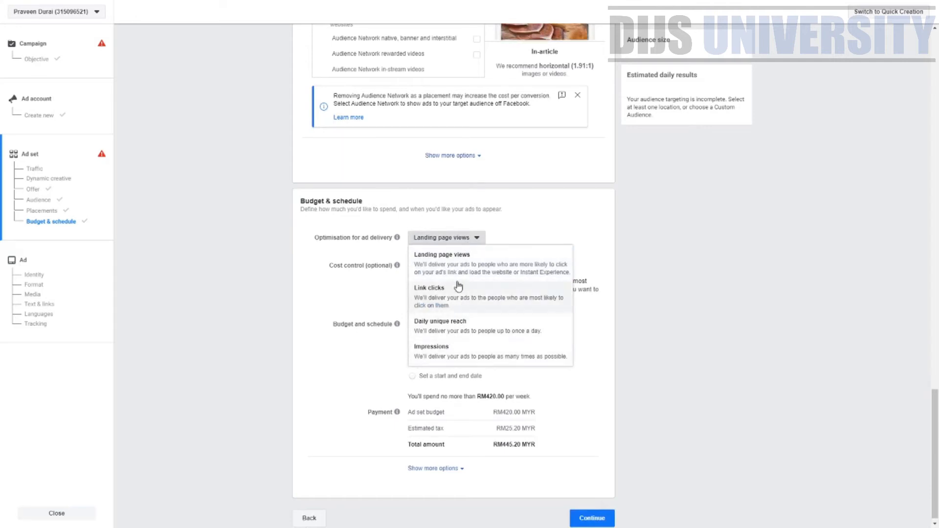
left_click(521, 216)
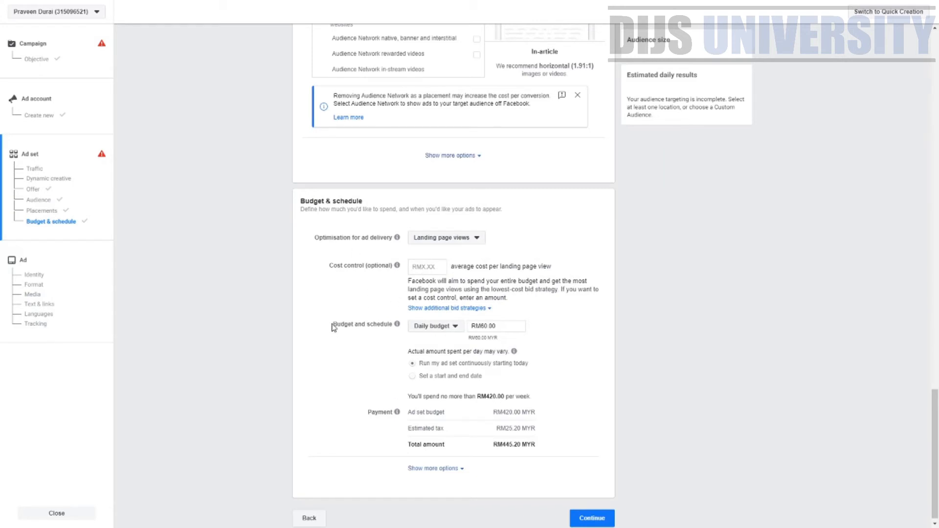
left_click_drag(333, 325, 394, 328)
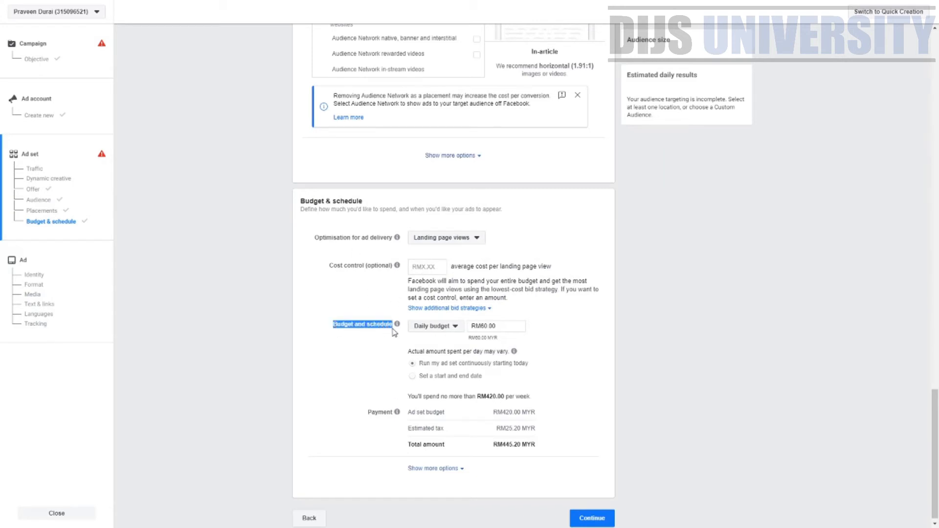
Set the ad set's daily budget to RM100.00 and continue to the ad setup
left_click(501, 326)
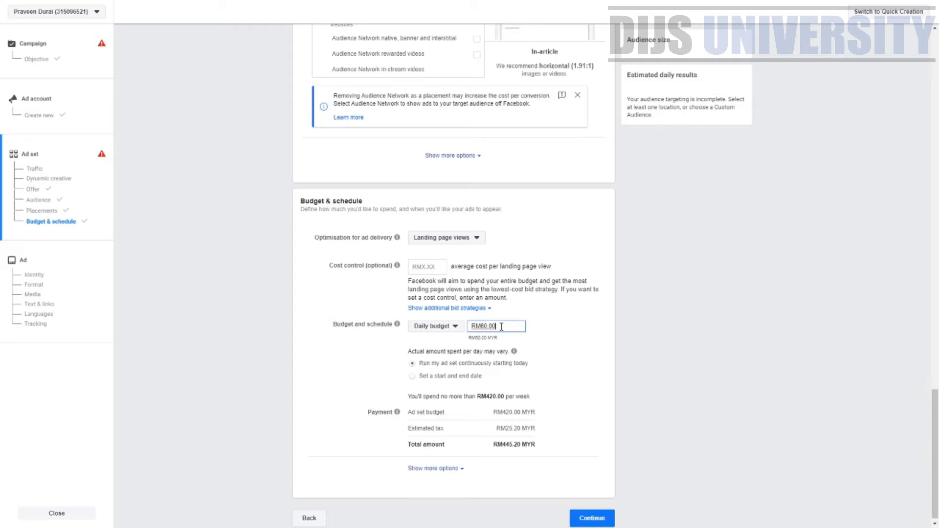
key("BackSpace")
key("BackSpace")
key("BackSpace")
key("BackSpace")
key("BackSpace")
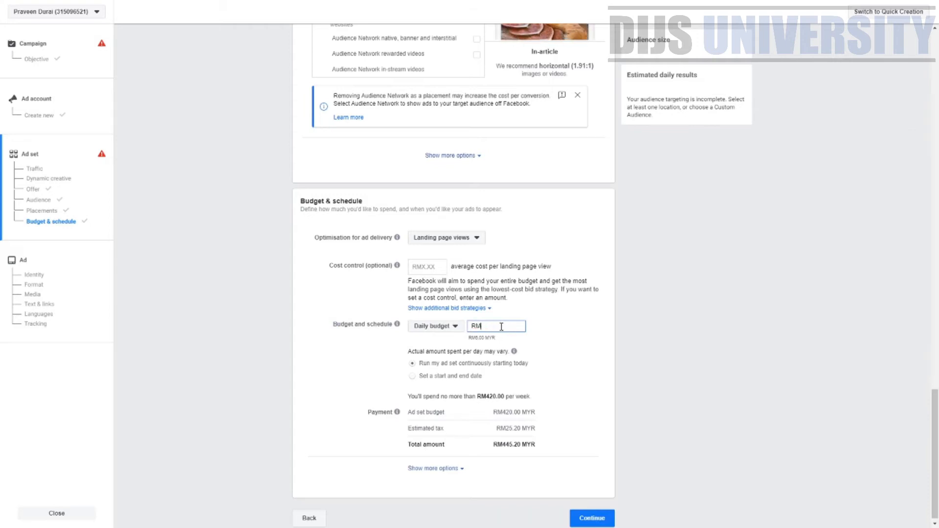
type("100.00")
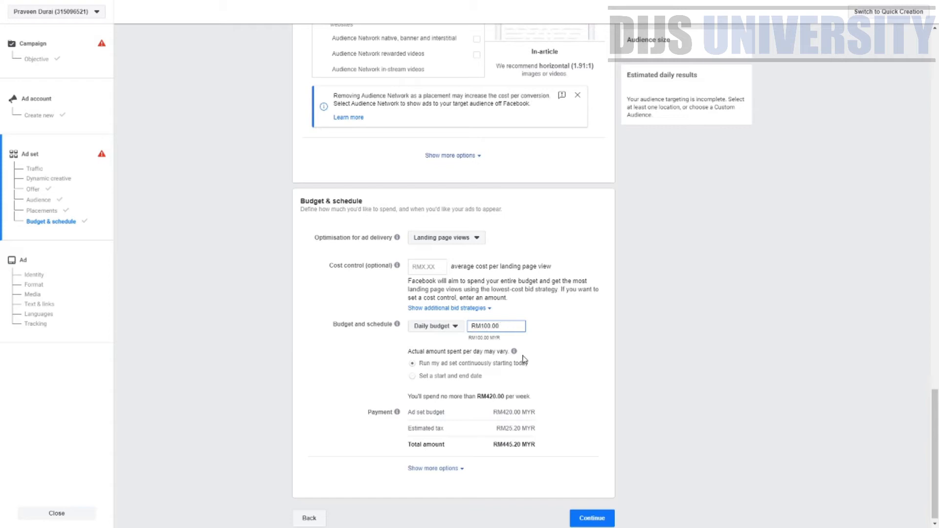
left_click(592, 380)
scroll(594, 380, "up", 1)
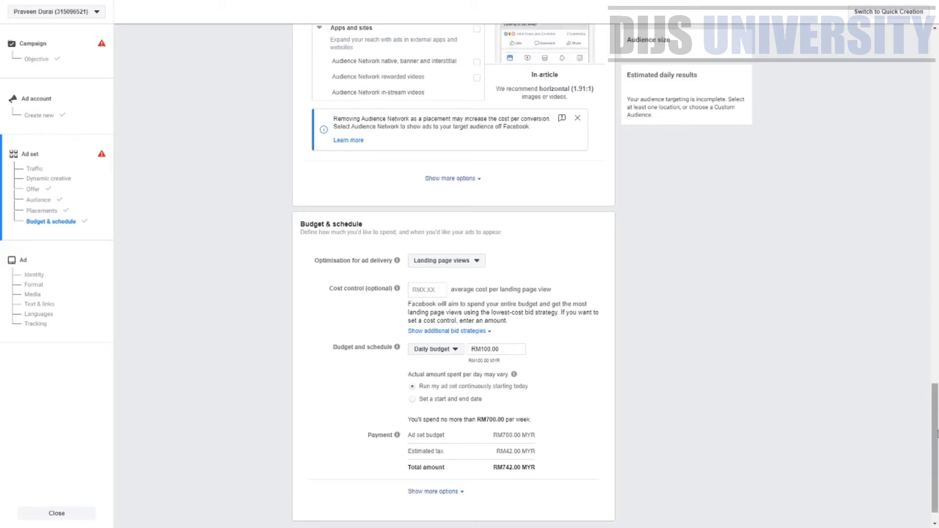
scroll(906, 448, "down", 1)
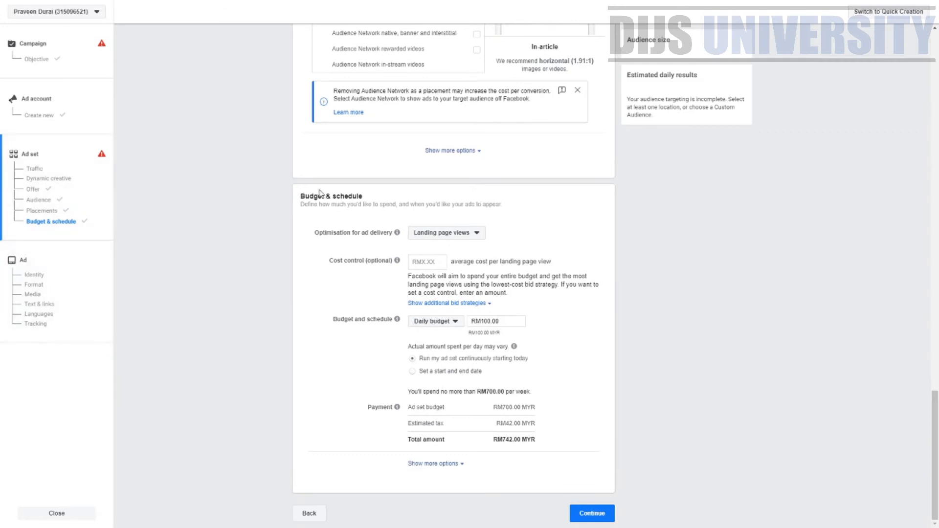
left_click(589, 519)
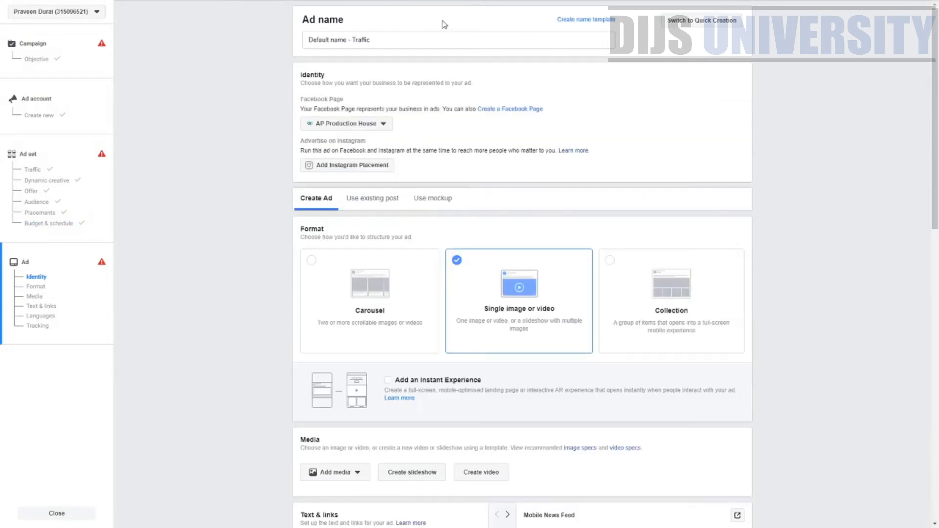
Replace the default ad name with Clickbank Wax
left_click(422, 41)
key("ctrl+a")
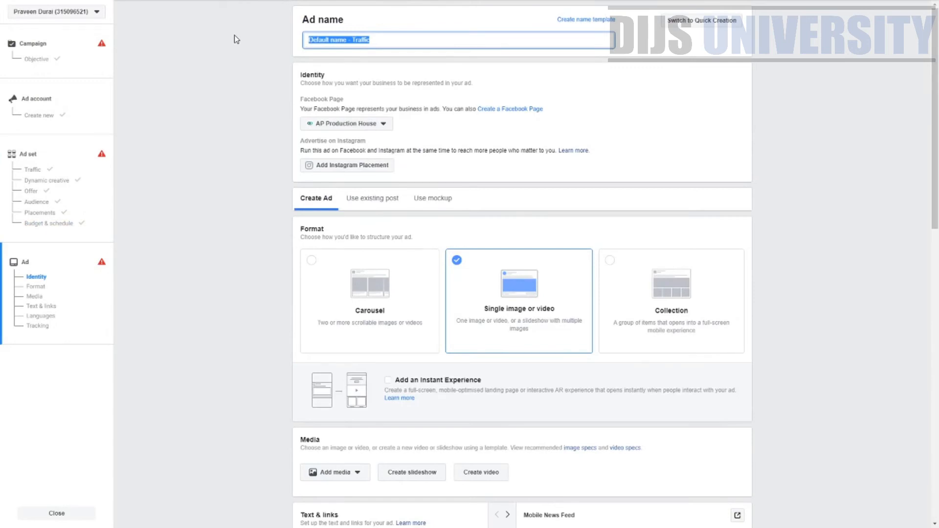
key("BackSpace")
type("Clic")
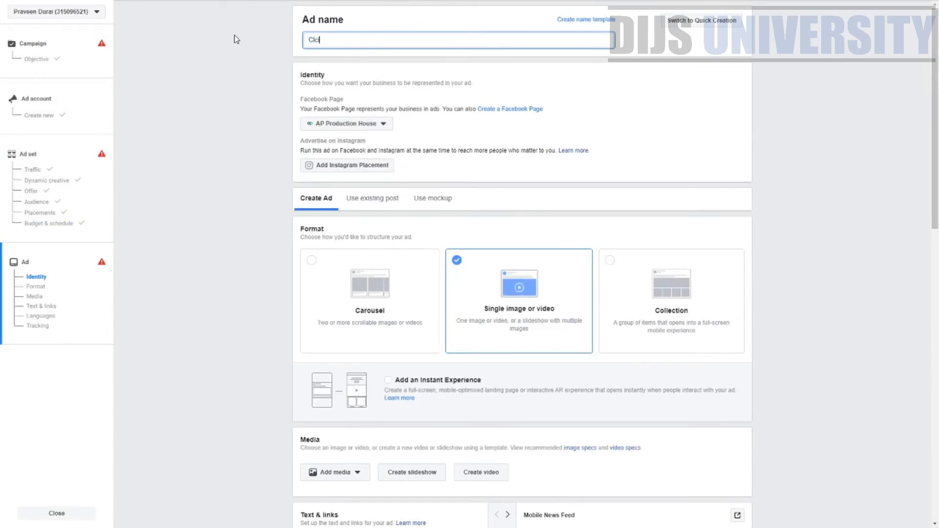
key("BackSpace")
key("BackSpace")
type("ickbank Wax")
Review the ad's Facebook Page identity, format, media, and text and links sections
triple_click(377, 99)
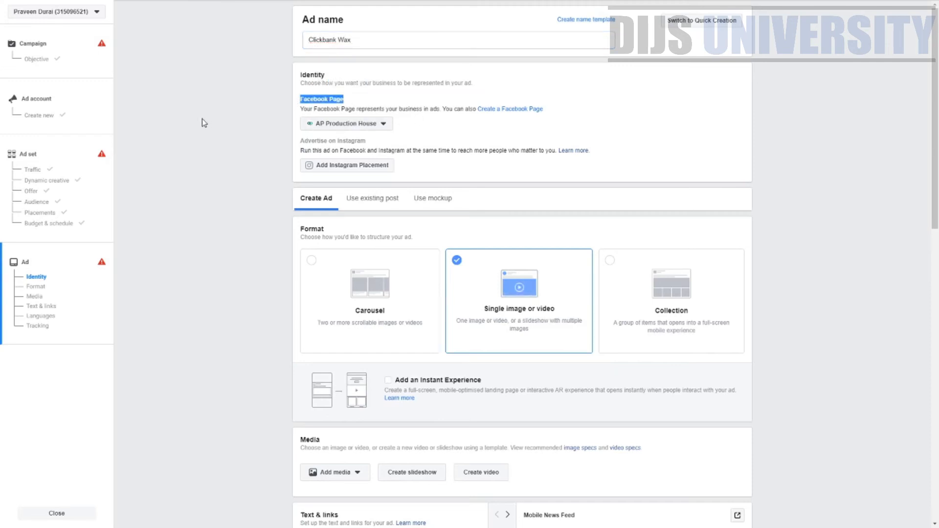
scroll(489, 274, "down", 2)
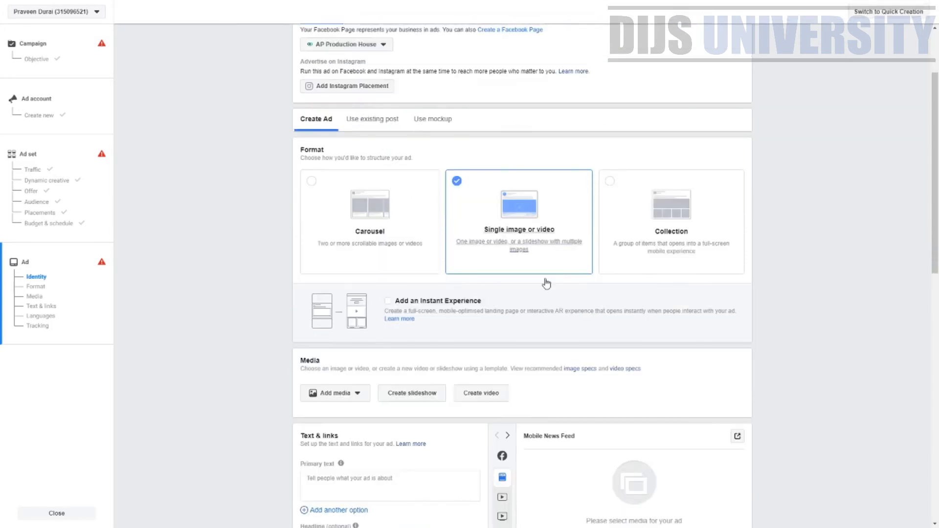
scroll(840, 330, "down", 2)
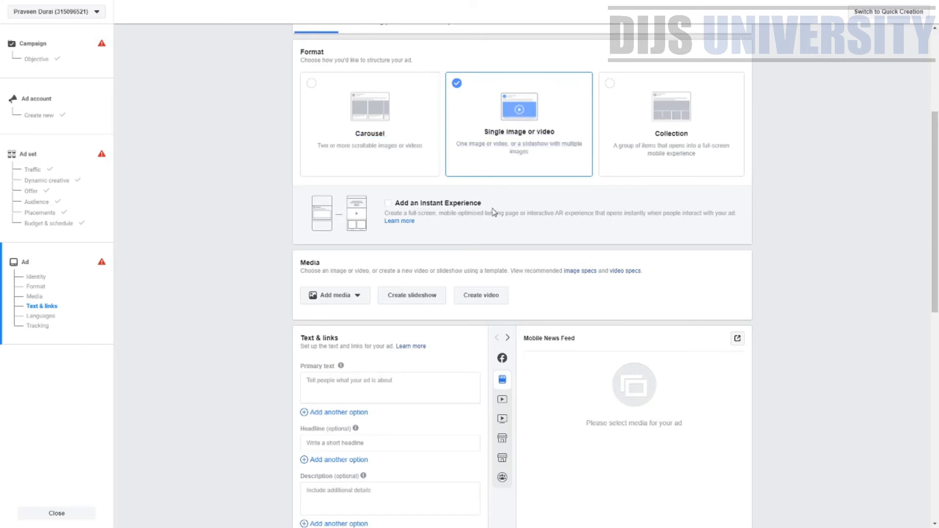
scroll(548, 217, "down", 4)
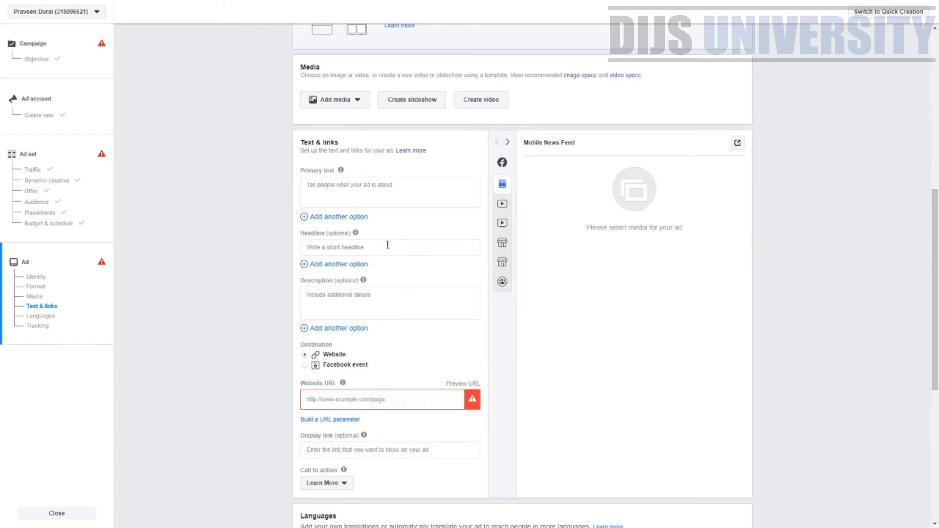
scroll(383, 224, "up", 1)
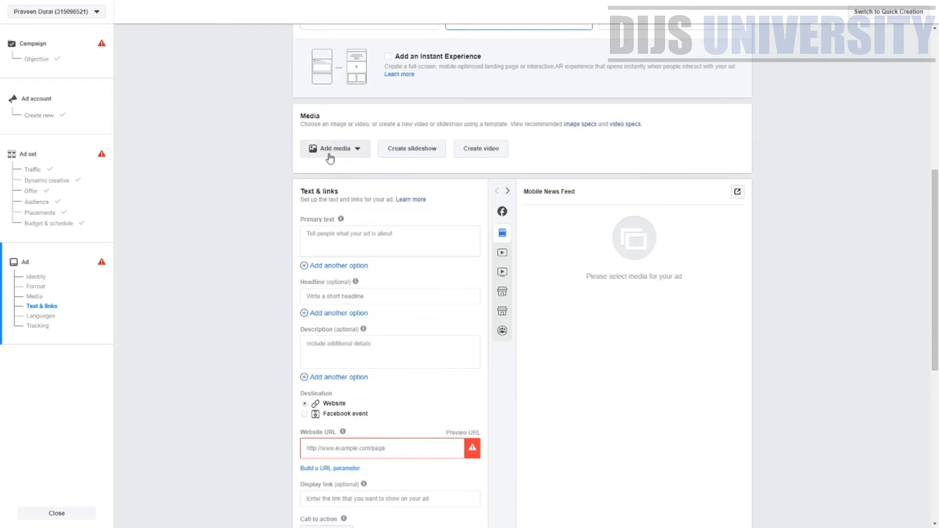
scroll(507, 130, "up", 2)
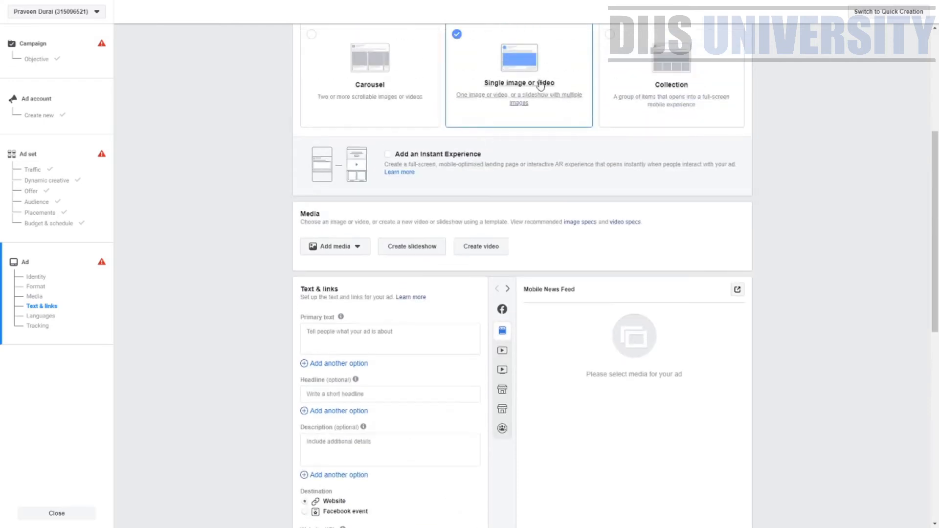
scroll(371, 291, "down", 1)
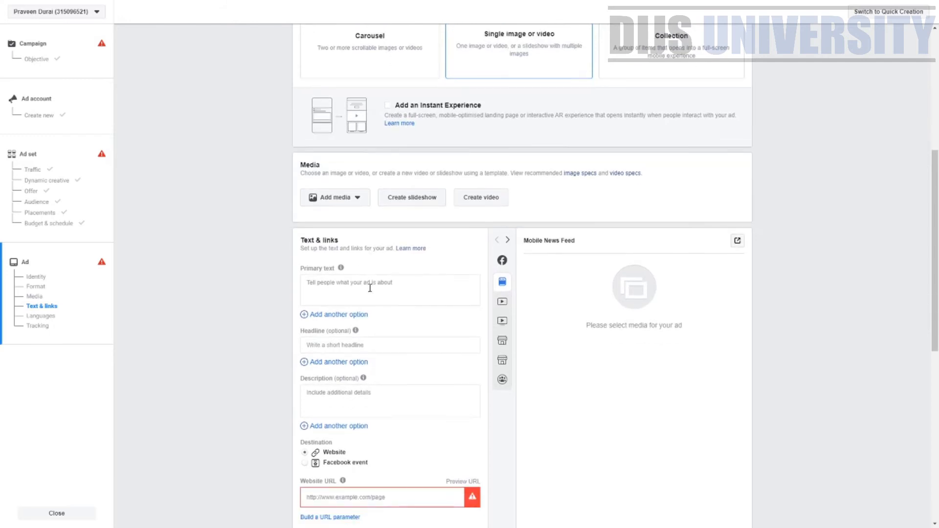
scroll(370, 288, "down", 1)
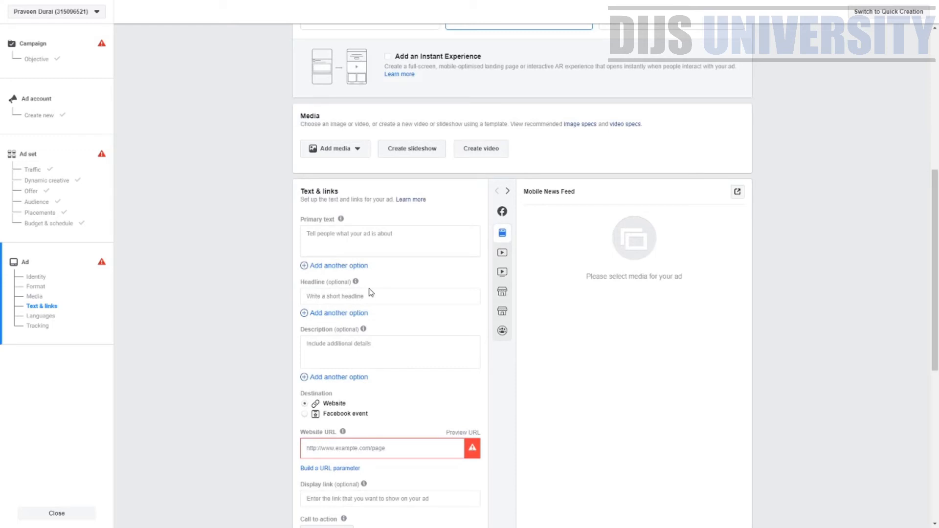
Switch to Canva, search for "facebook ad" and start a blank Facebook Ad design
key("ctrl+Tab")
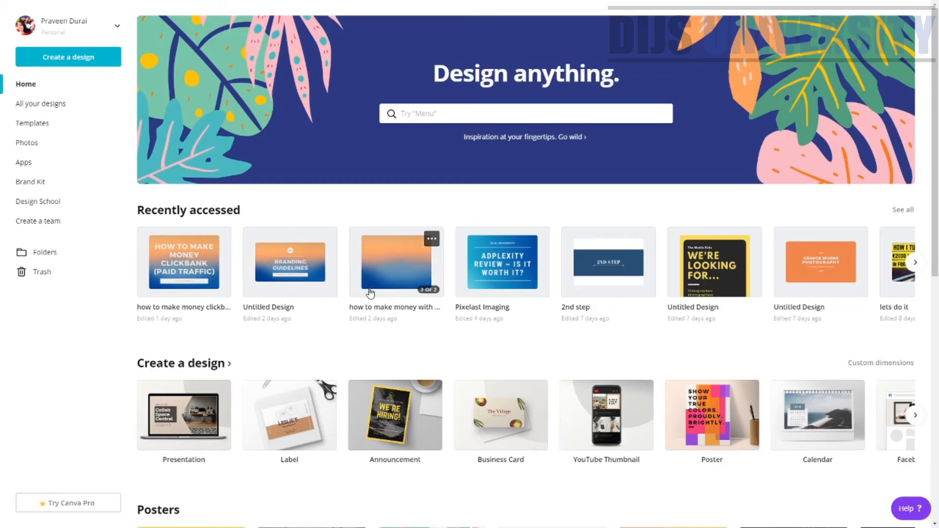
left_click(444, 116)
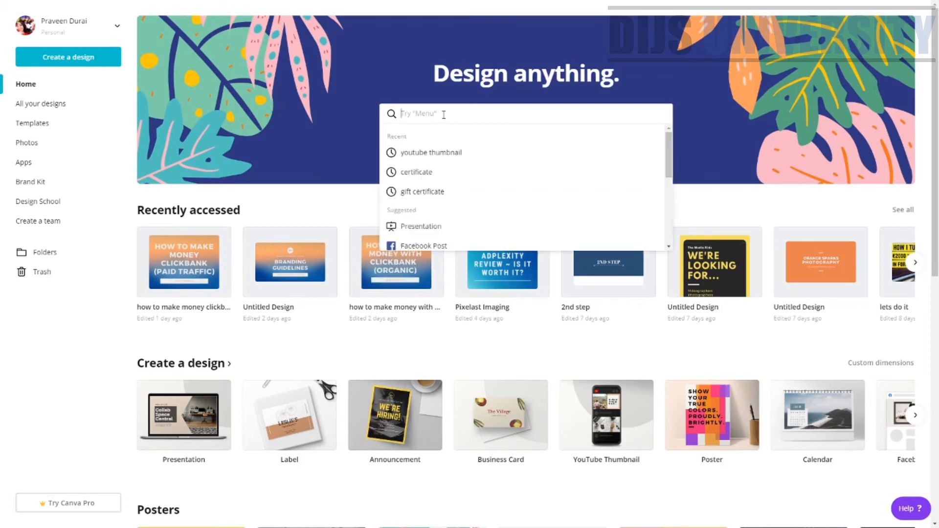
type("facebook")
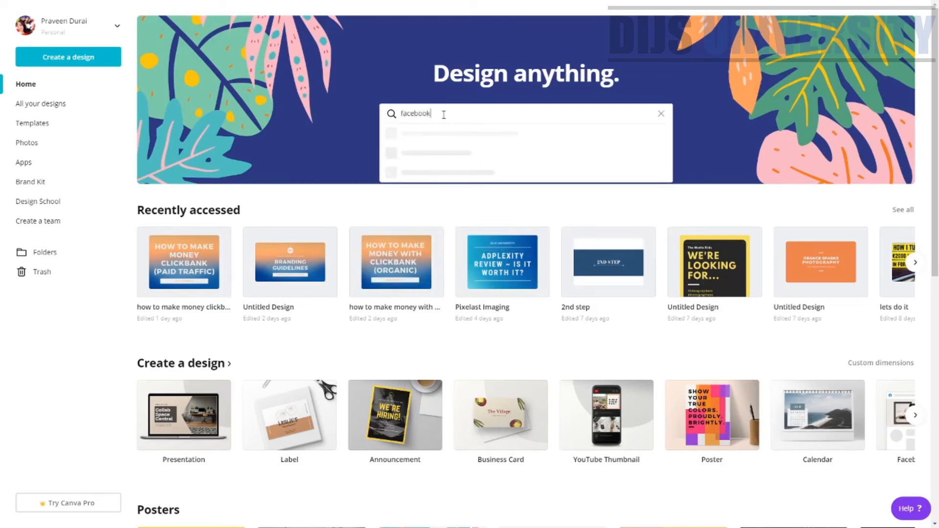
type(" ad")
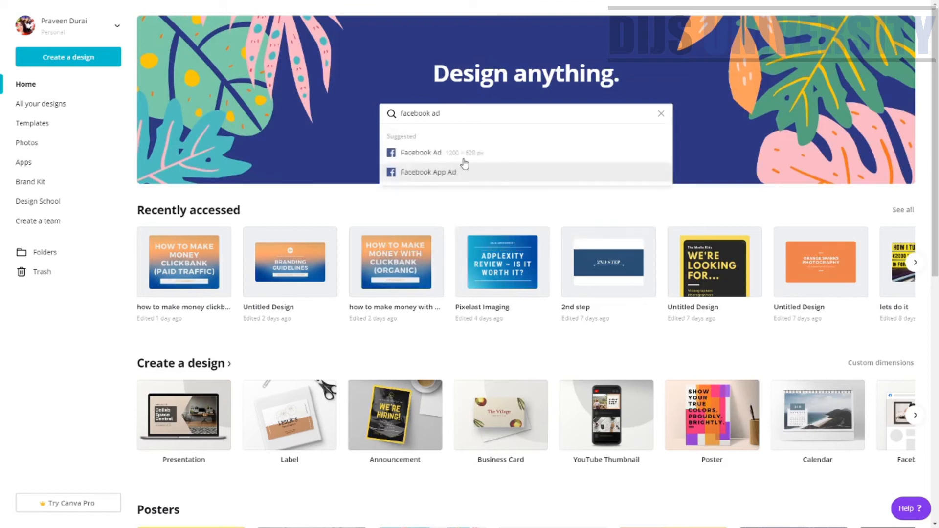
left_click(511, 154)
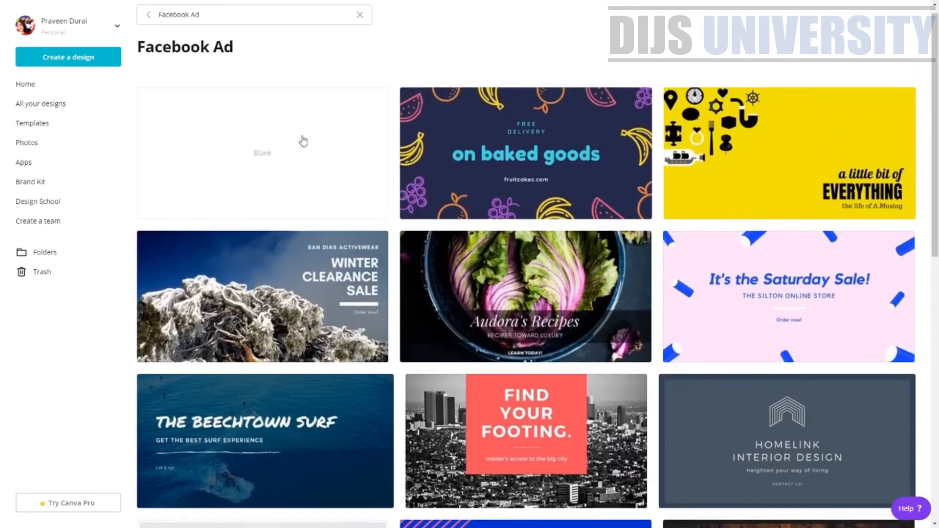
left_click(303, 137)
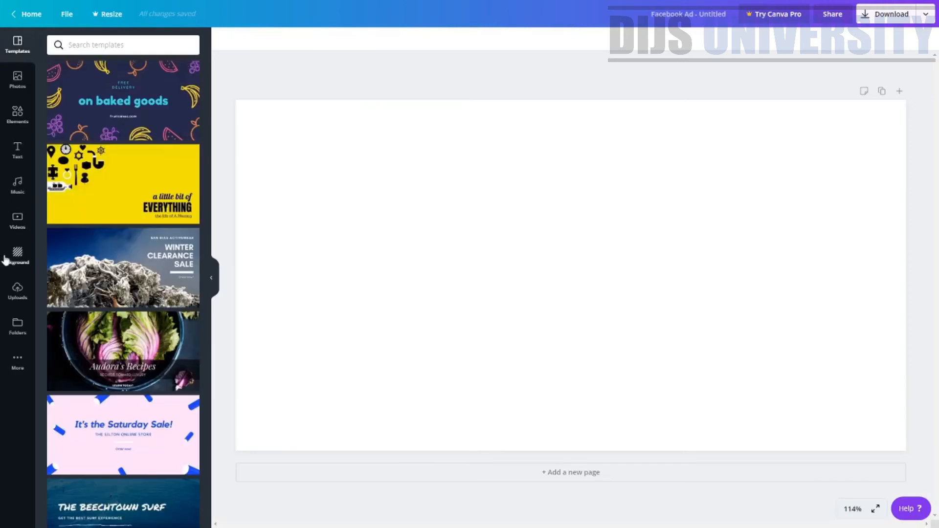
Upload the before-and-after legs image to the design's uploads
left_click(18, 291)
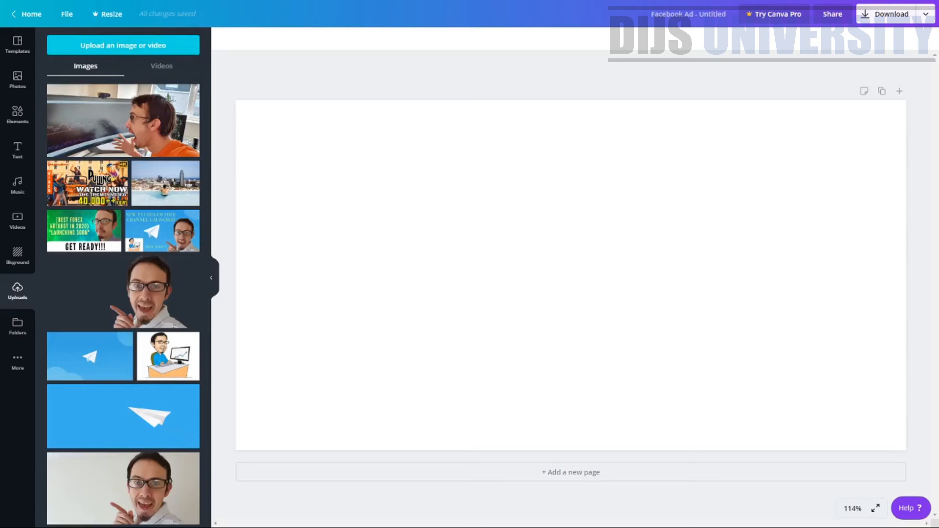
left_click(384, 252)
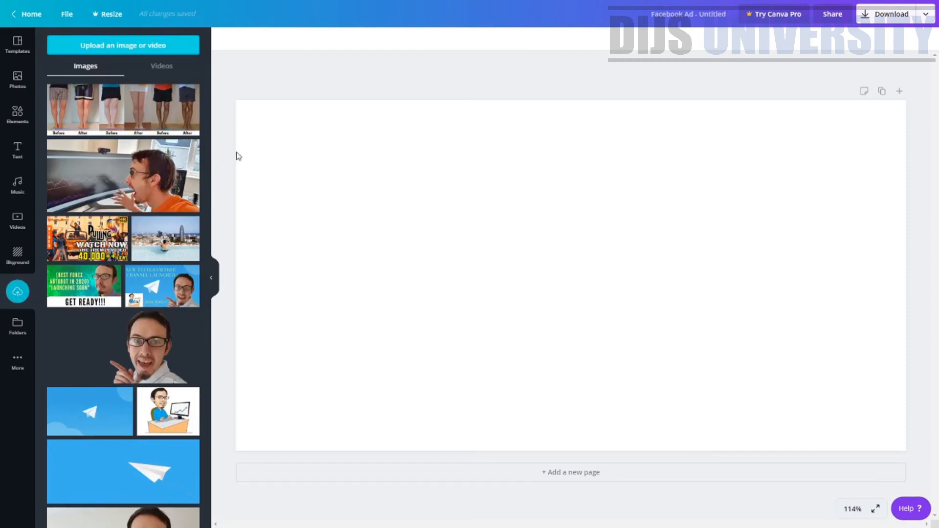
Try the uploaded before-and-after legs image as the page's full background, and delete it from the page
left_click_drag(122, 109, 337, 138)
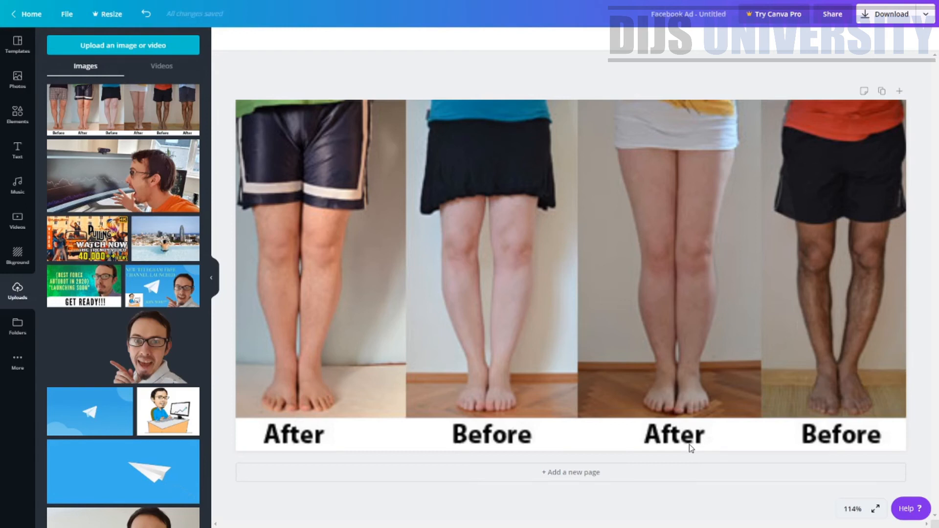
left_click(15, 45)
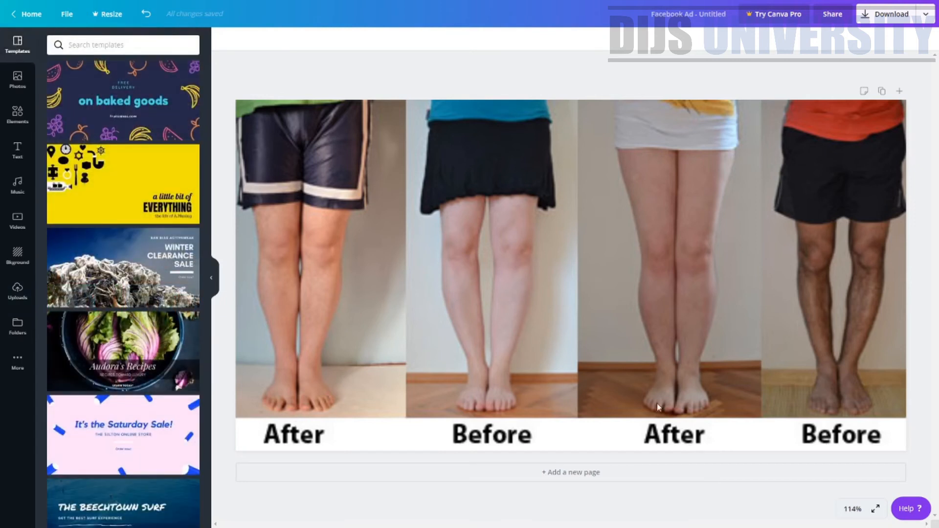
left_click(486, 258)
left_click_drag(352, 241, 346, 239)
left_click(867, 419)
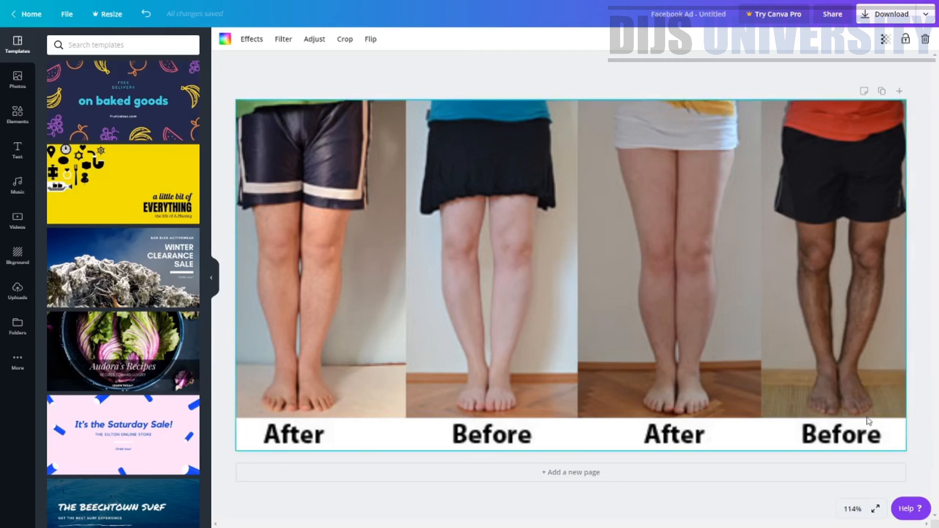
left_click_drag(869, 407, 777, 352)
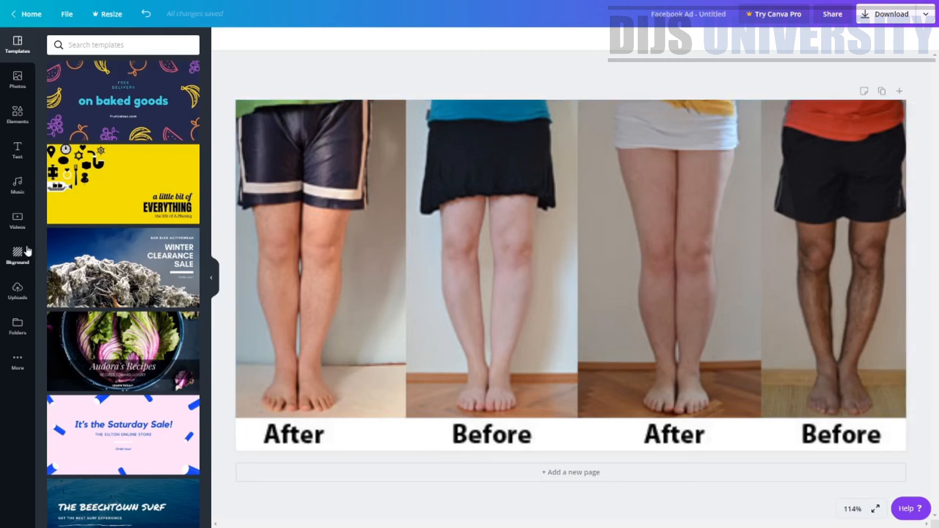
left_click(17, 290)
left_click(344, 261)
key("Delete")
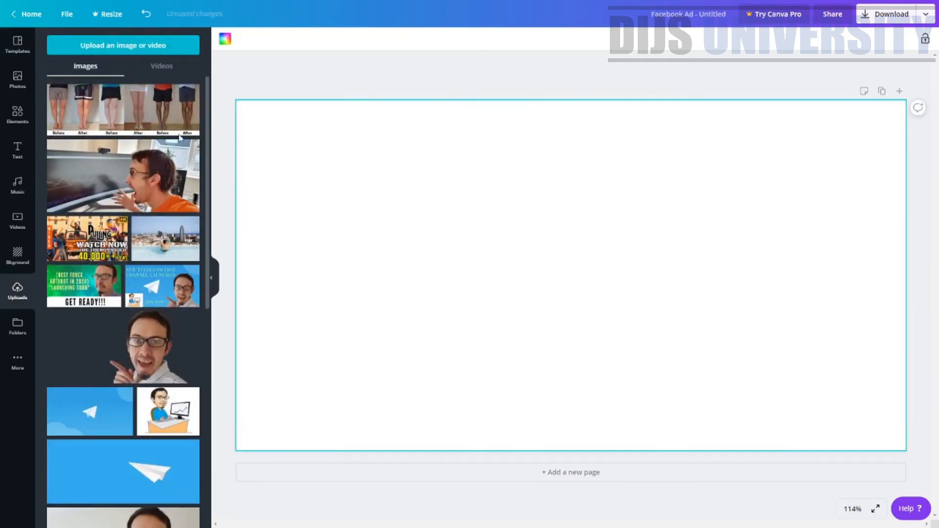
Place the uploaded before-and-after legs image on the page, enlarge it to span the full page width, and shift it slightly upward
left_click_drag(188, 92, 346, 219)
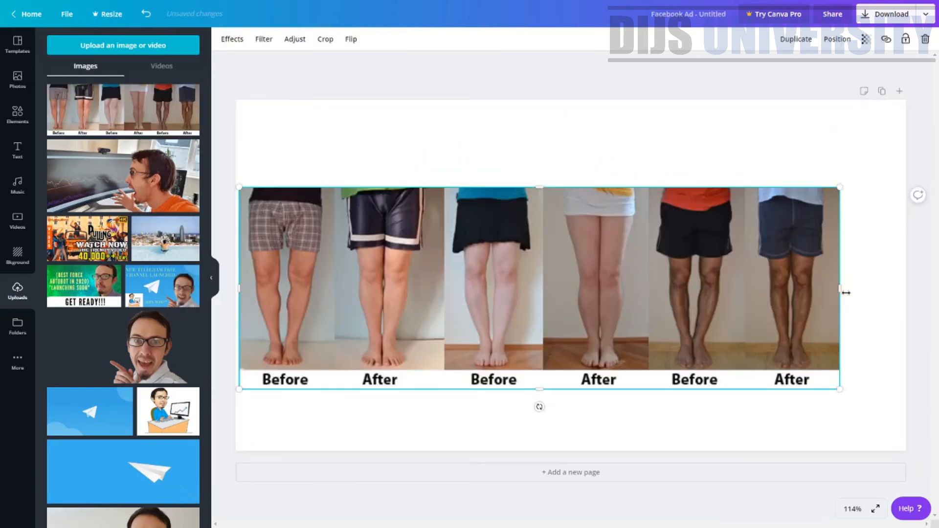
left_click_drag(841, 289, 895, 290)
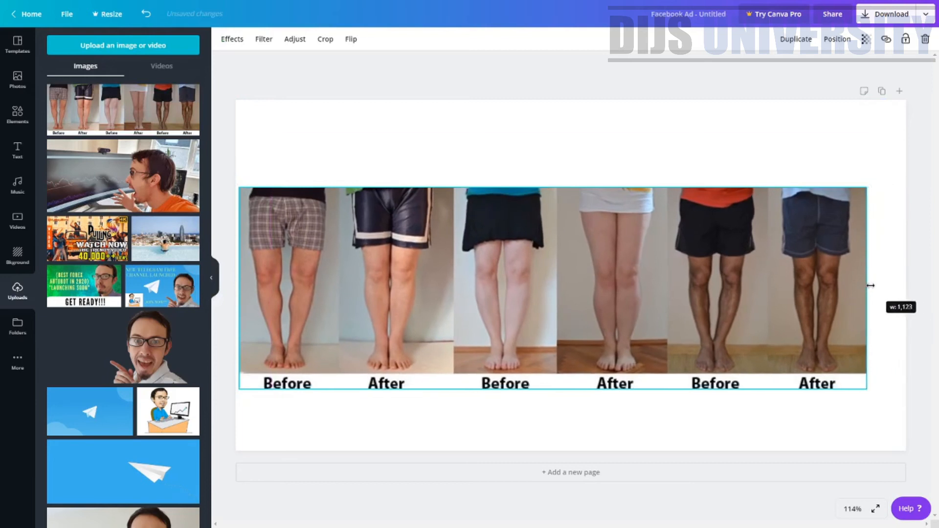
left_click_drag(889, 390, 905, 403)
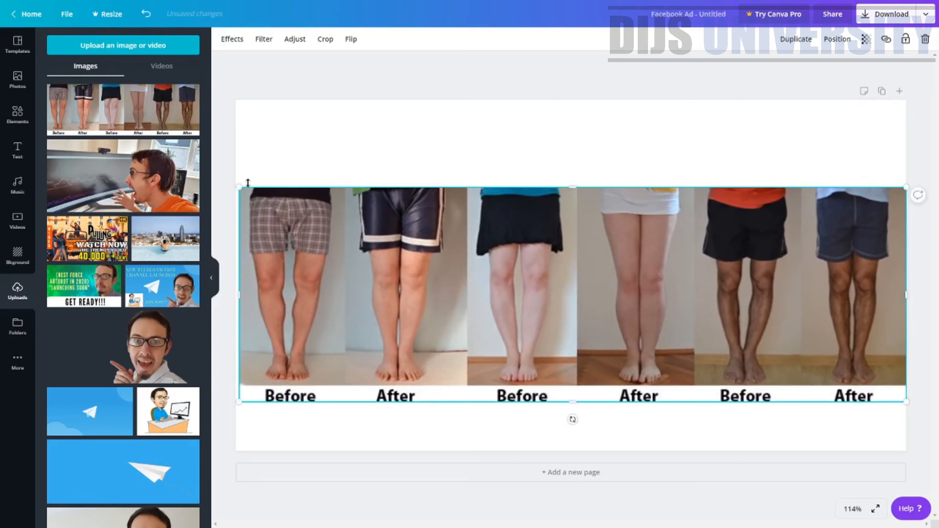
left_click_drag(238, 188, 234, 184)
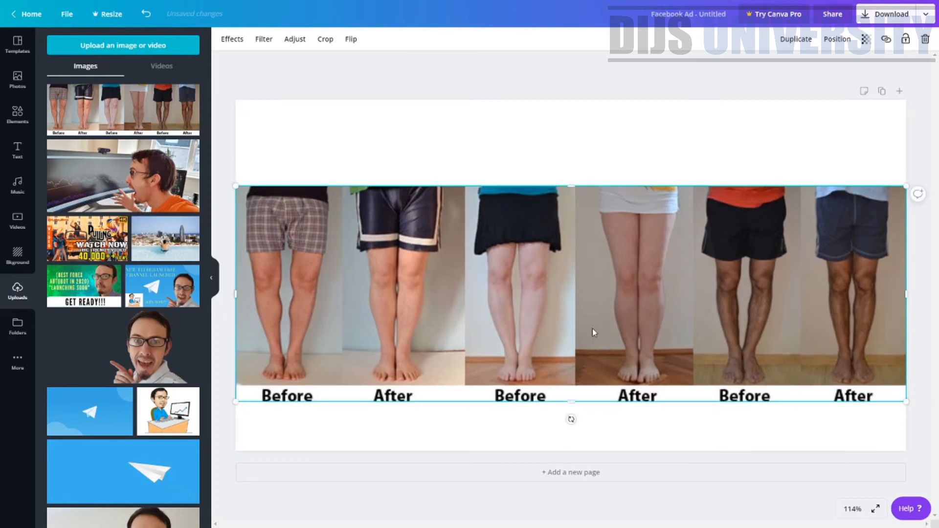
left_click_drag(593, 329, 593, 321)
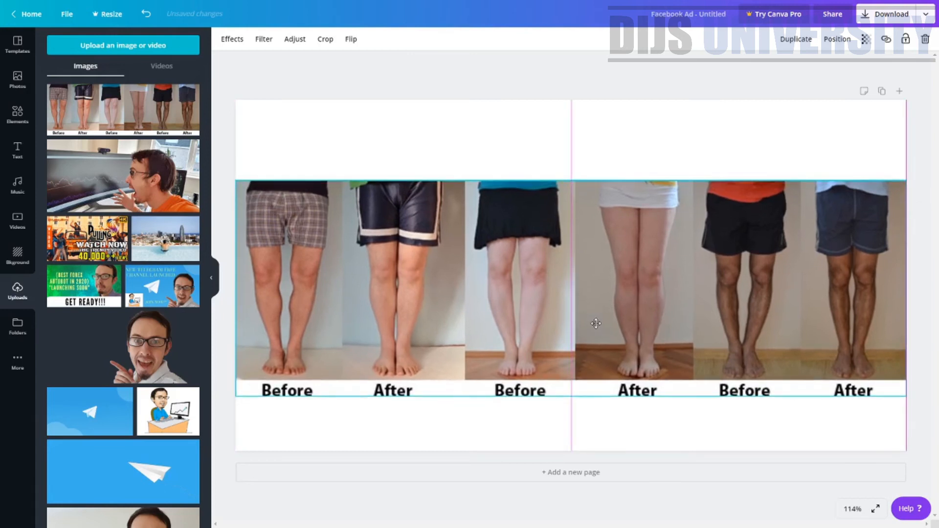
left_click(494, 137)
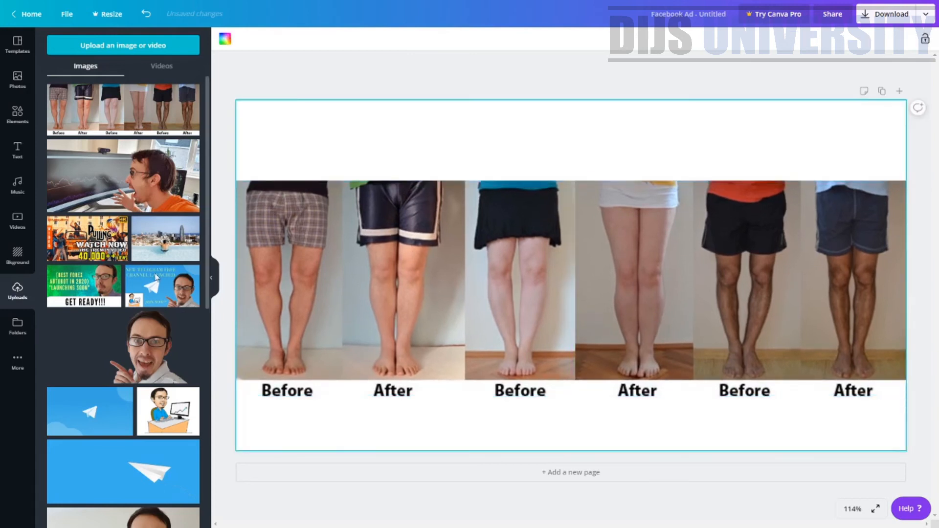
Try white marble, black, coral, multicolour smoke, pink feather and blue bokeh backgrounds behind the legs image
left_click(17, 255)
left_click(80, 129)
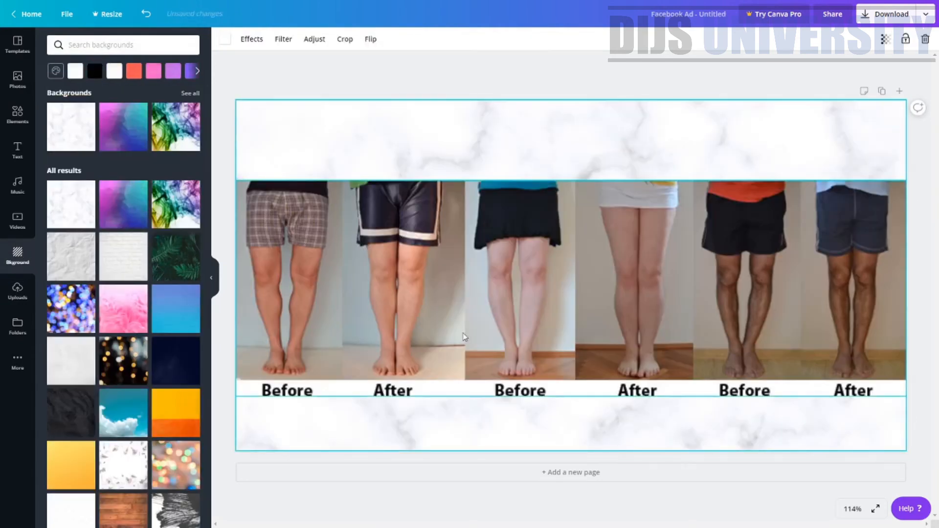
left_click_drag(467, 337, 474, 307)
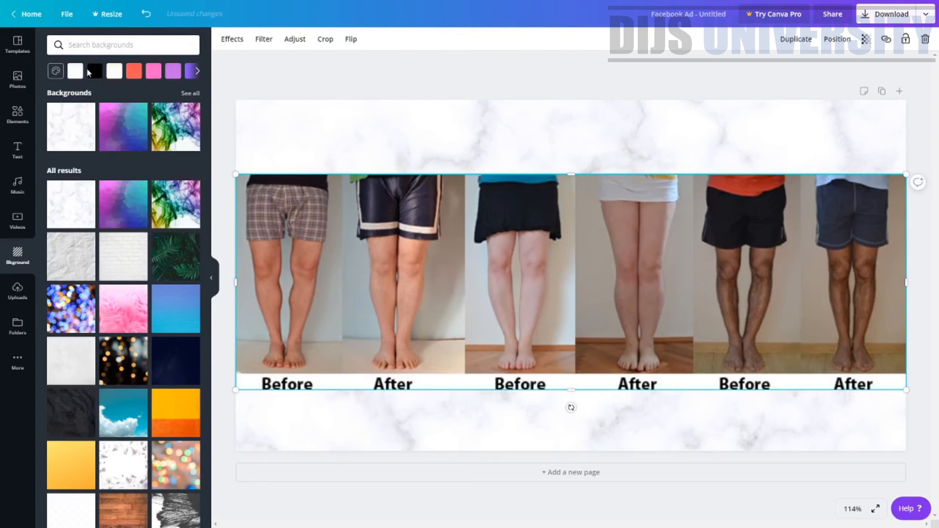
left_click(94, 72)
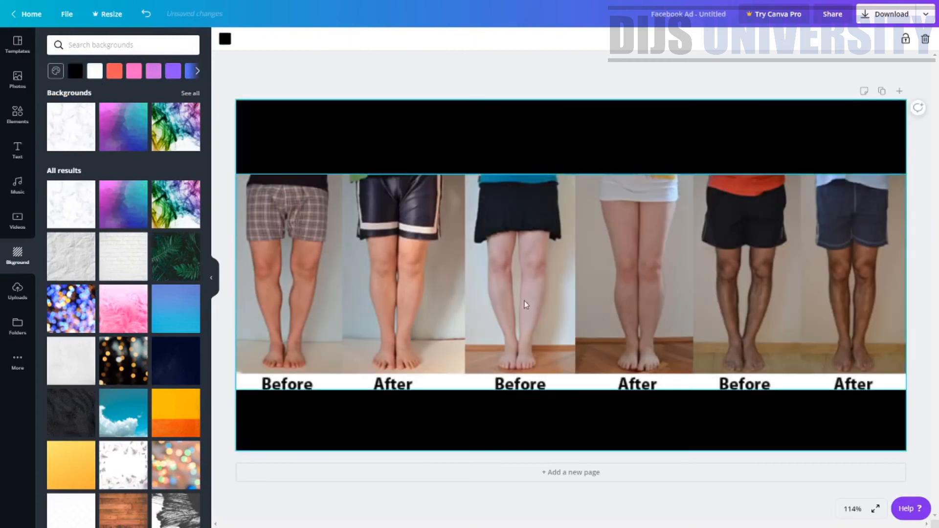
left_click(113, 70)
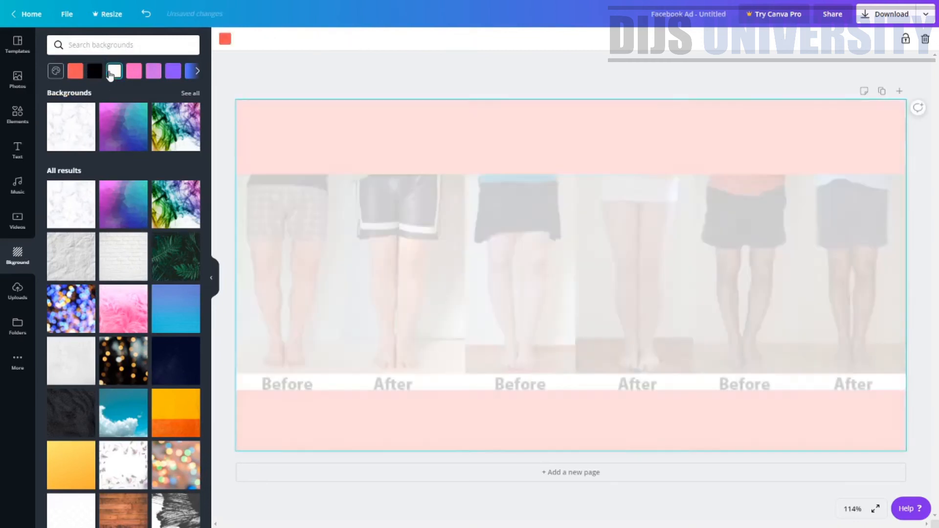
left_click(408, 326)
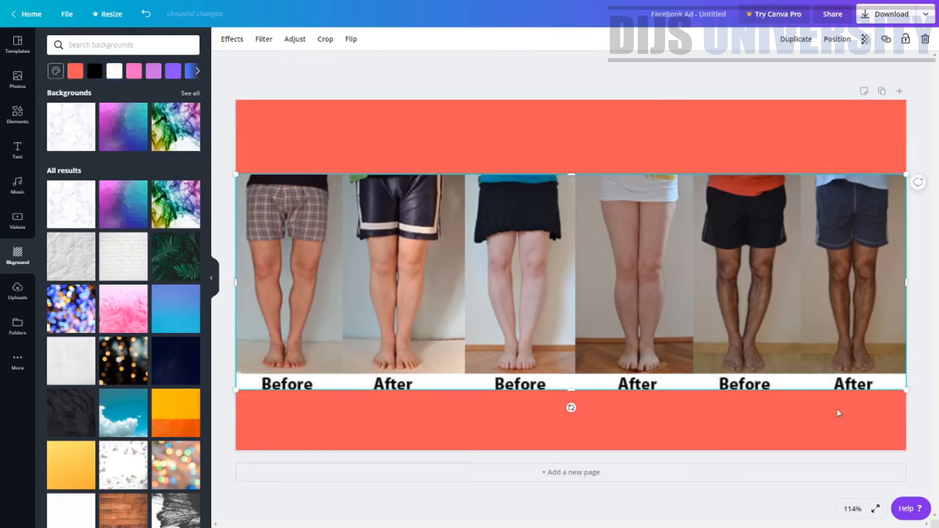
left_click(188, 139)
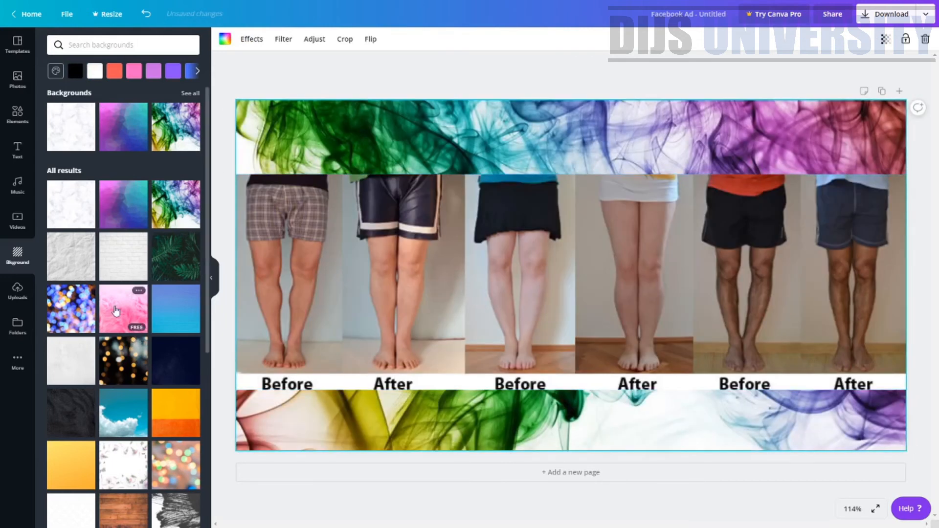
left_click(116, 311)
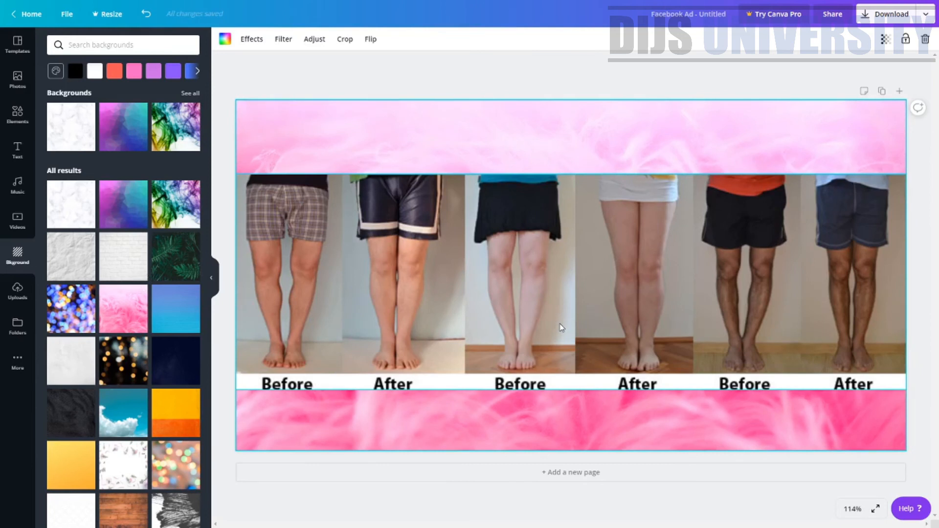
left_click(62, 303)
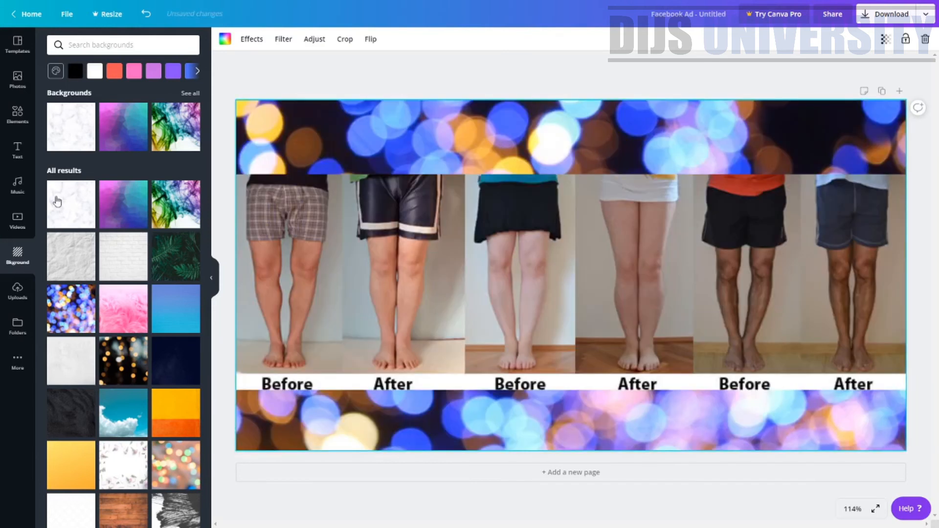
Apply the brown wooden plank background and move the legs image slightly higher on the page
scroll(90, 360, "down", 4)
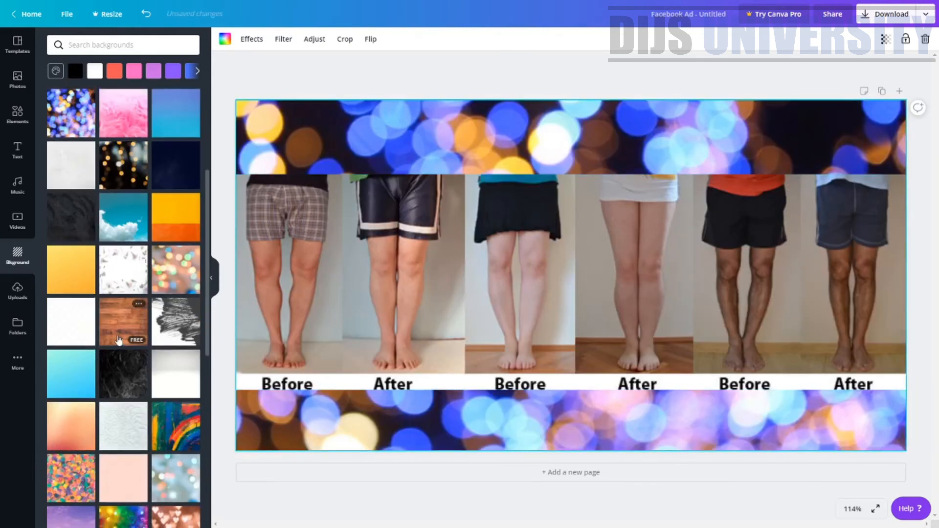
left_click(119, 340)
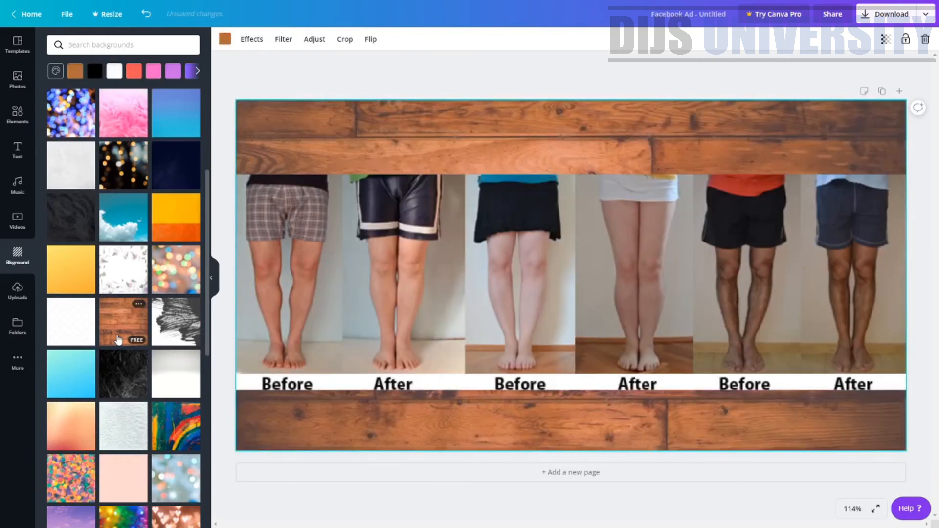
left_click_drag(470, 296, 472, 291)
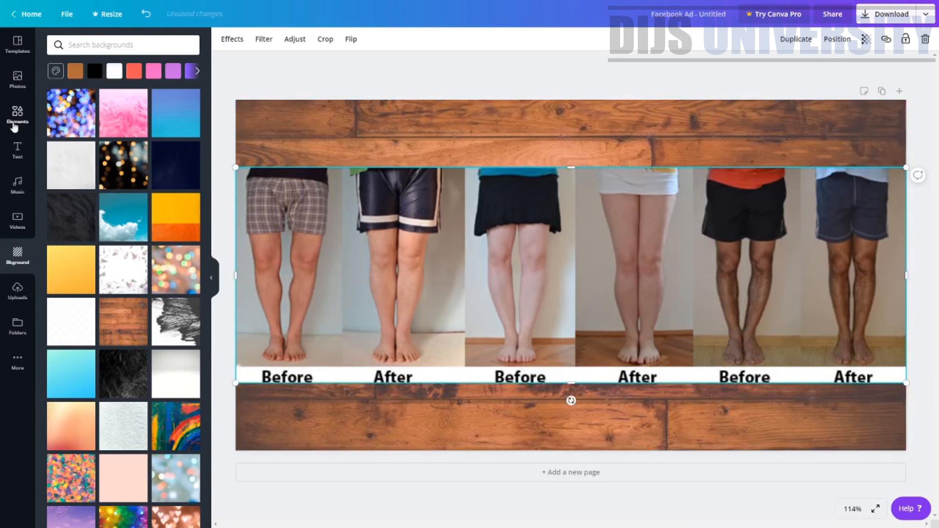
Add a circle outline shape, shrink it to about 157 × 157, and place it over the lower legs in the middle "After" photo
left_click(15, 126)
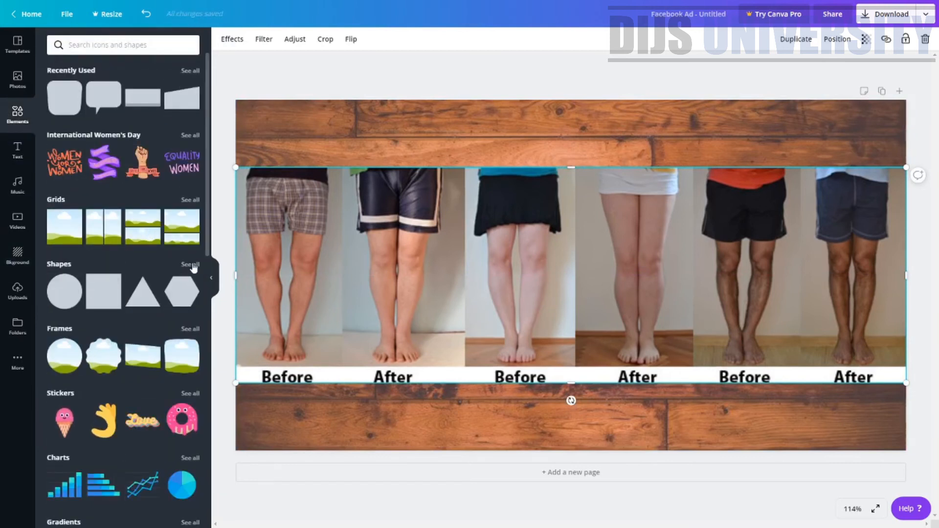
left_click(191, 264)
left_click(118, 291)
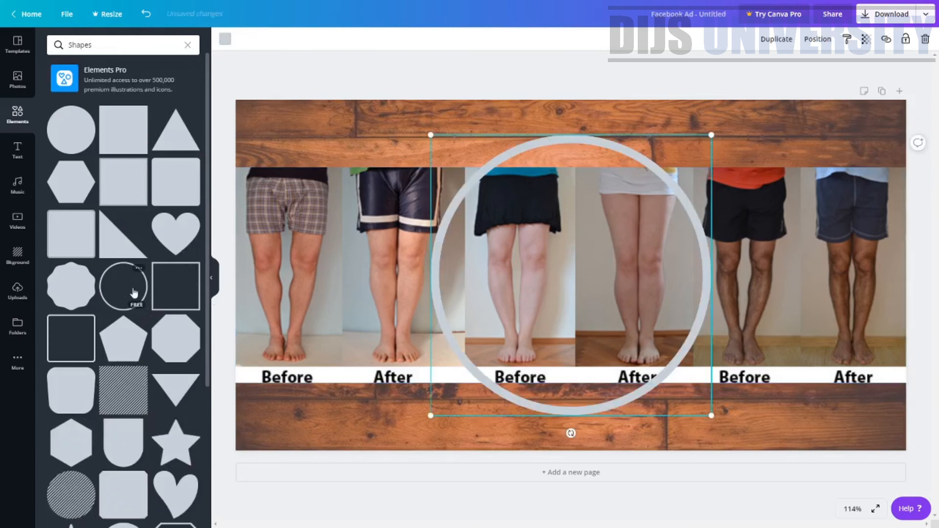
left_click_drag(712, 133, 570, 273)
left_click_drag(525, 359, 543, 305)
left_click_drag(589, 219, 671, 287)
left_click_drag(684, 251, 681, 255)
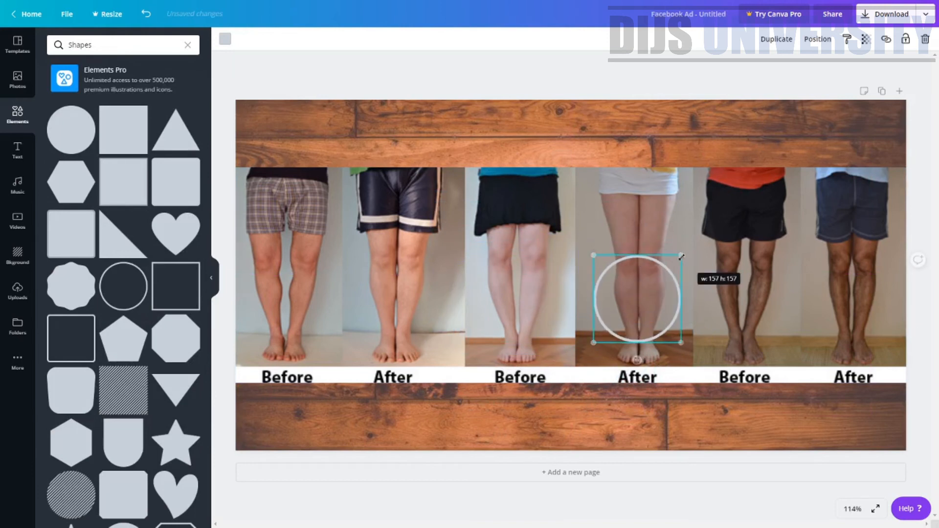
left_click_drag(653, 307, 659, 303)
Colour the circle outline red and centre it on the legs in the middle "After" photo
left_click(225, 39)
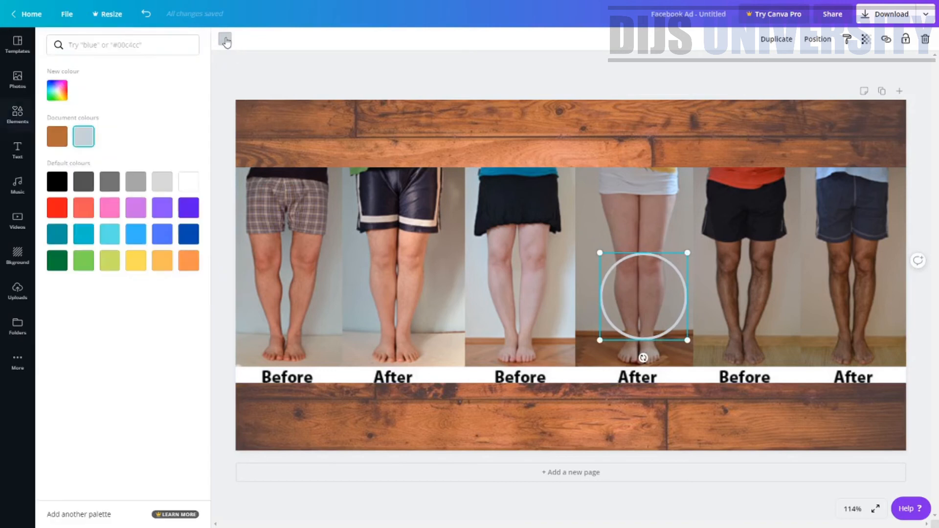
left_click(58, 207)
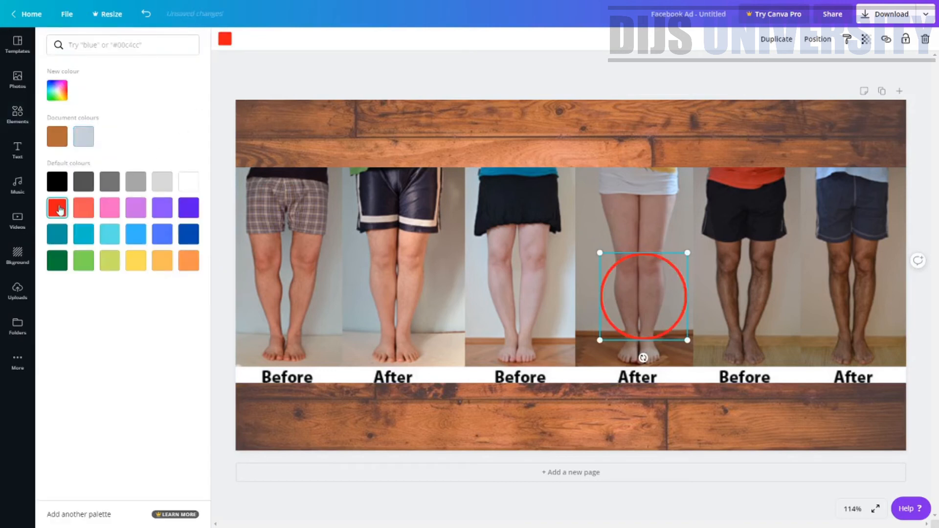
left_click(674, 157)
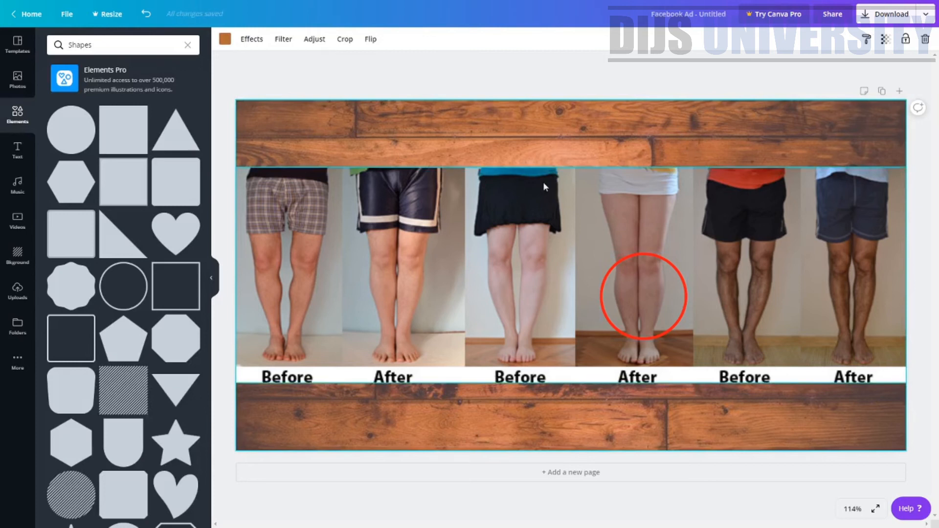
left_click_drag(643, 285, 641, 286)
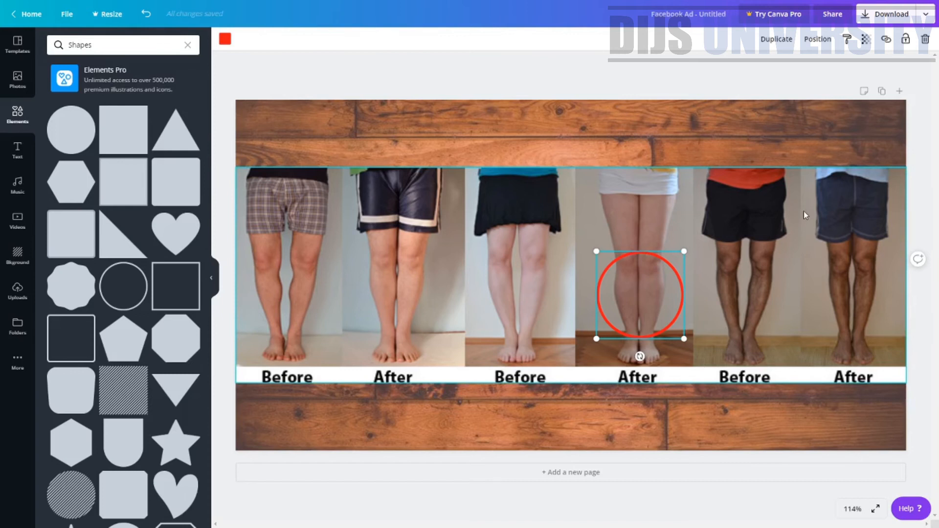
Download the finished ad design, dismiss the referral offer, and switch back to Facebook Ads Manager
left_click(875, 16)
left_click(826, 191)
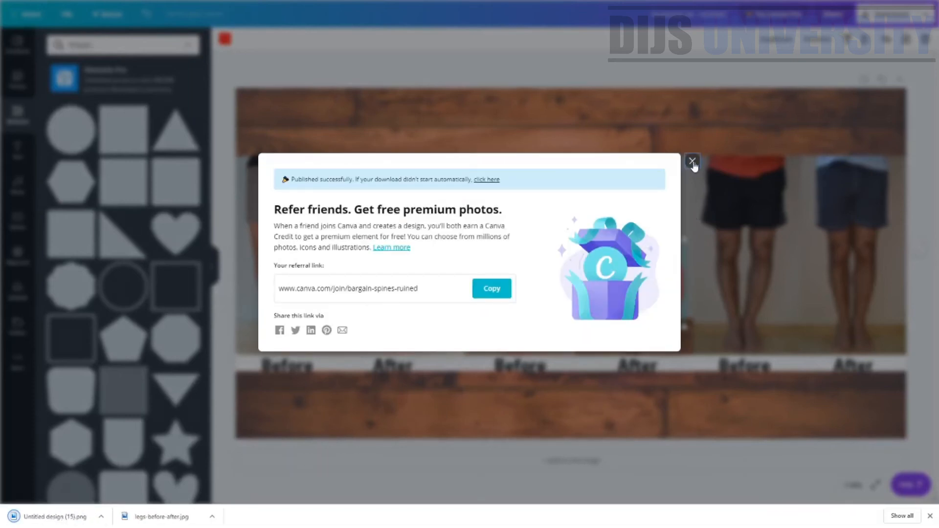
left_click(692, 161)
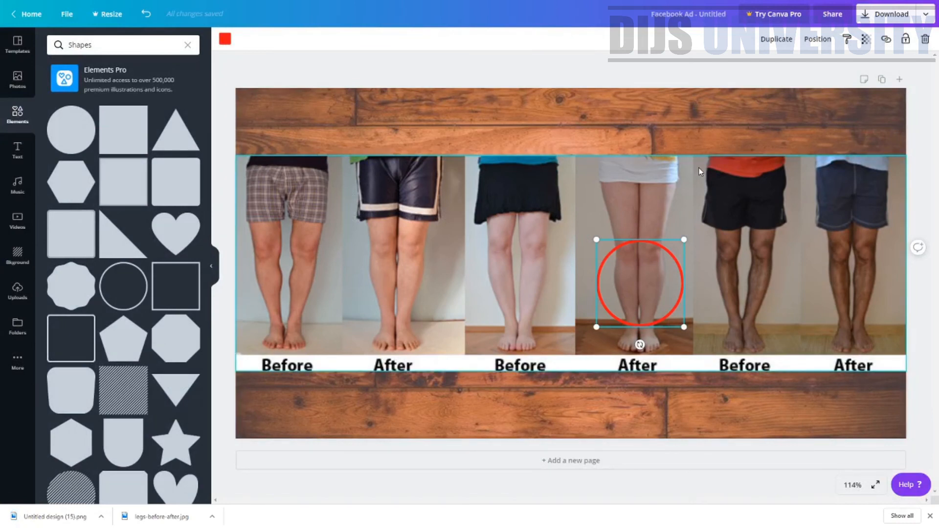
key("ctrl+Tab")
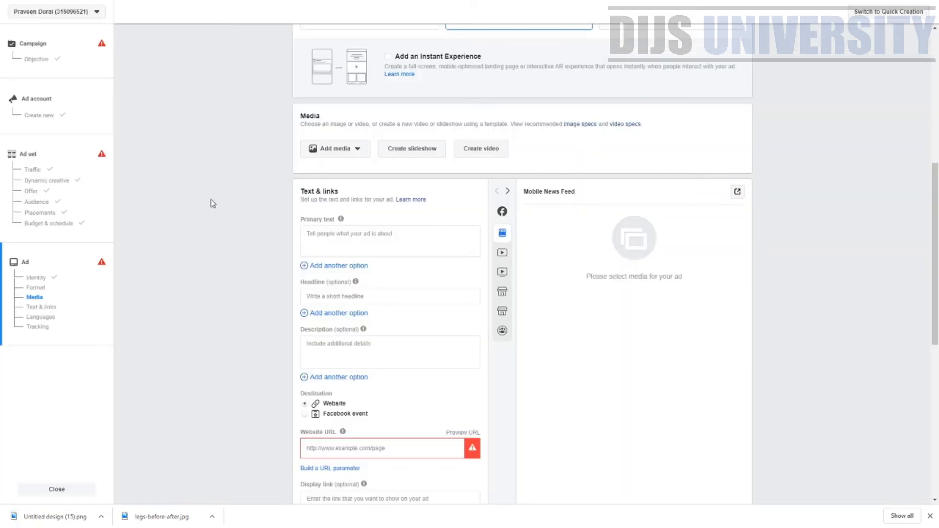
Open the image picker for the ad's media and close it
left_click(334, 155)
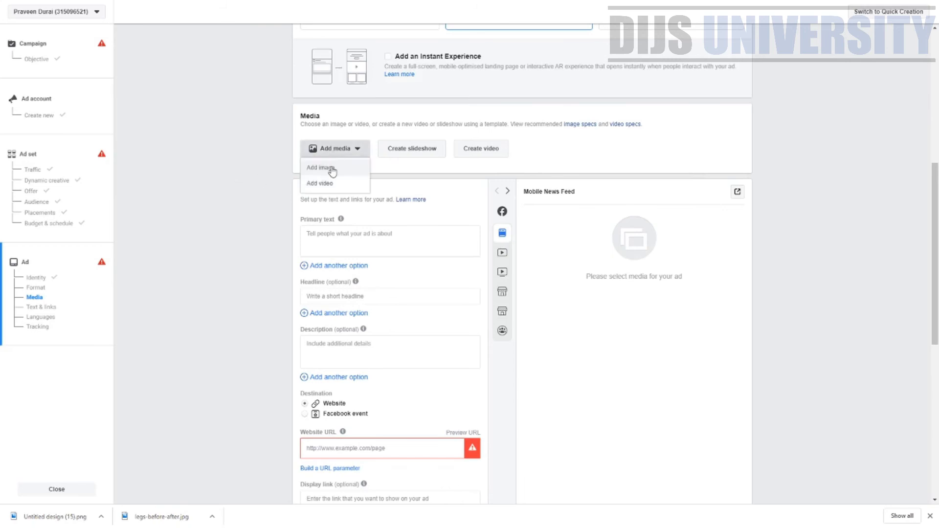
left_click(330, 165)
left_click(704, 49)
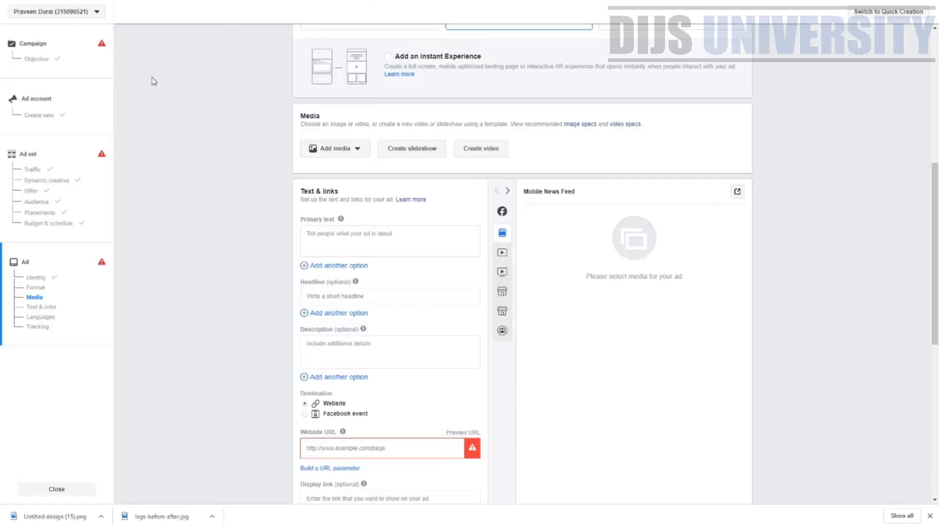
left_click(369, 237)
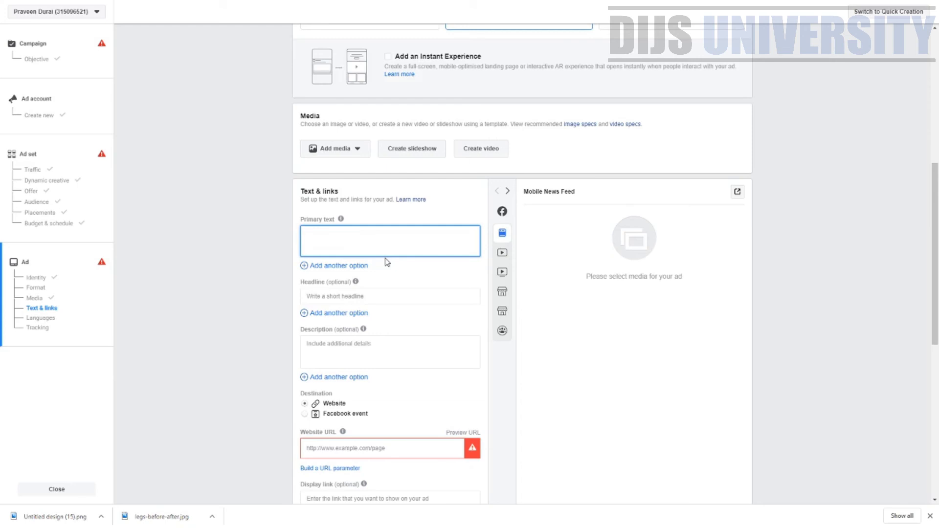
type("Buy")
type(" No")
key("BackSpace")
key("BackSpace")
key("BackSpace")
key("BackSpace")
key("BackSpace")
key("BackSpace")
Enter the ad's primary text on three lines: "50% Discount !!!", "Grab it Now Before it Gone!!" and "Buy Now"
type("50% Di")
key("BackSpace")
key("BackSpace")
type("Discount !!! Grab it Now Before it")
key("BackSpace")
key("BackSpace")
key("BackSpace")
type("It Gon")
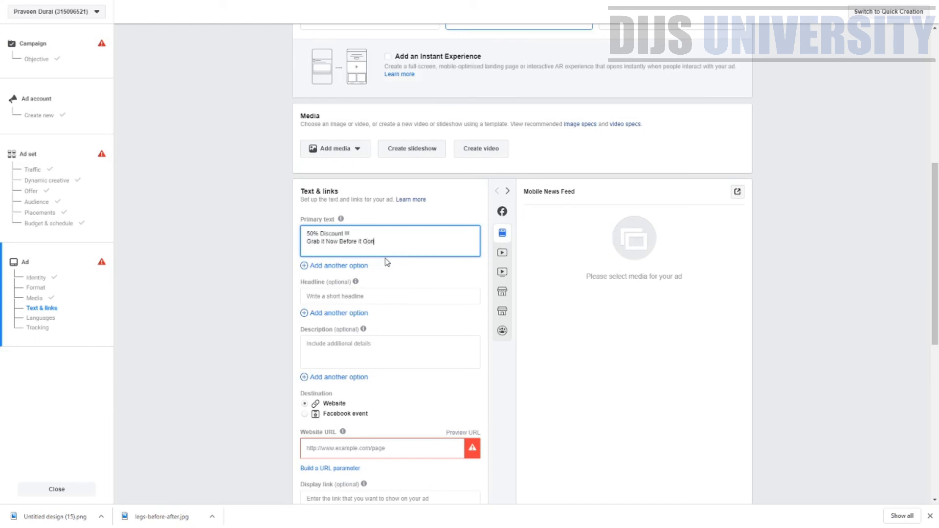
type("e!!")
key("Return")
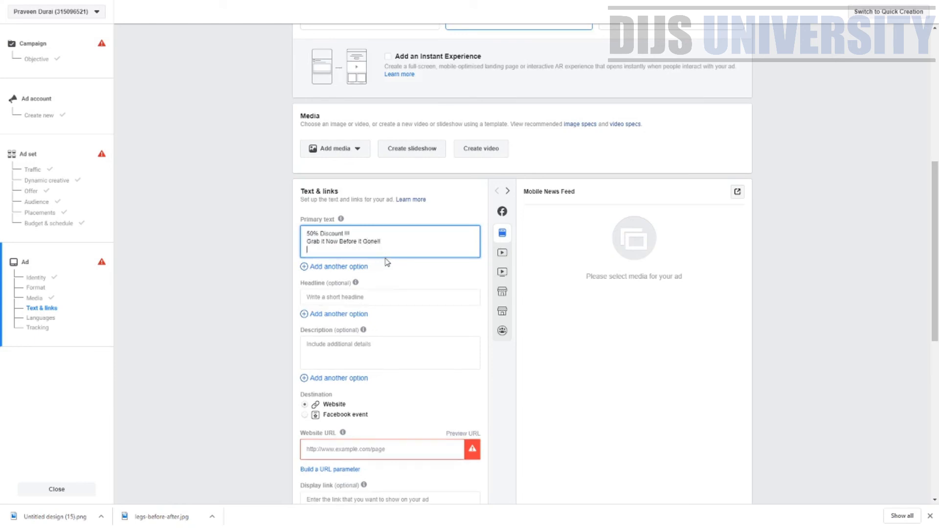
type("Buy Now")
Review the ad's optional headline and description fields and the option for adding multiple text variants
left_click(370, 305)
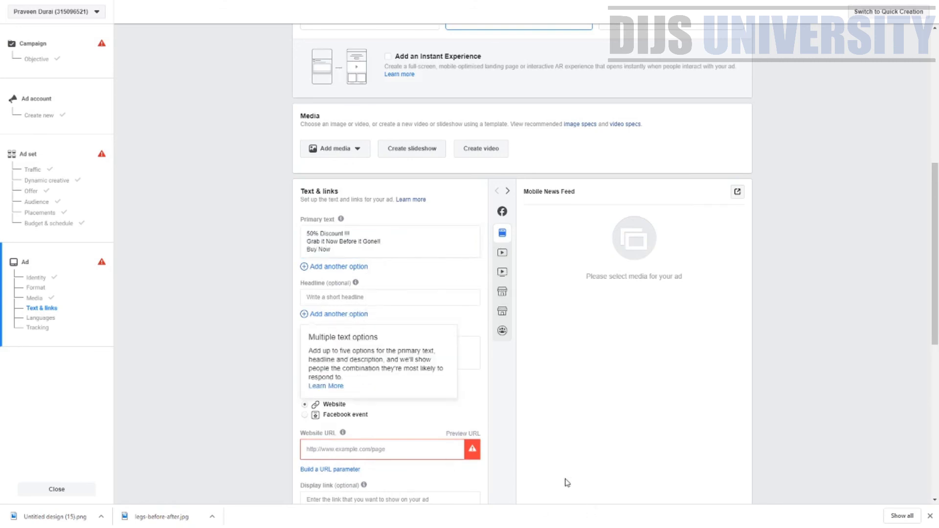
left_click(435, 296)
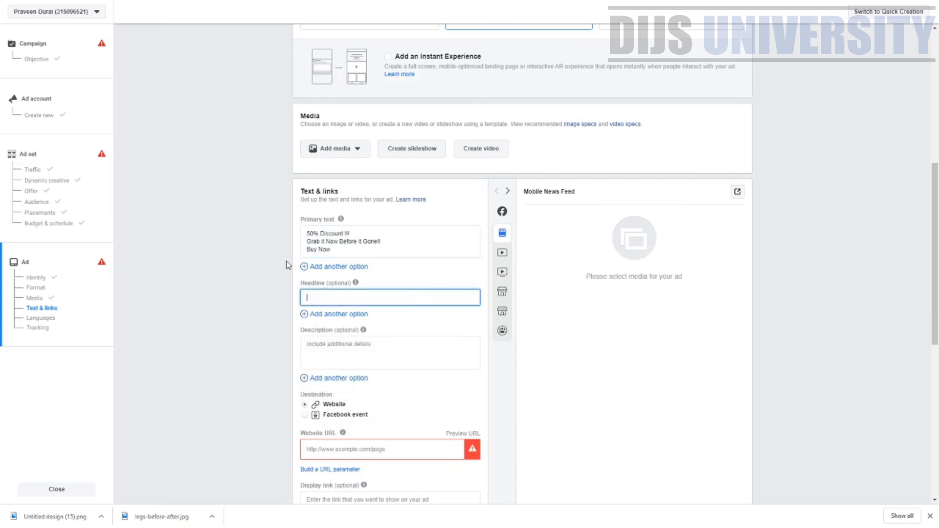
left_click(465, 361)
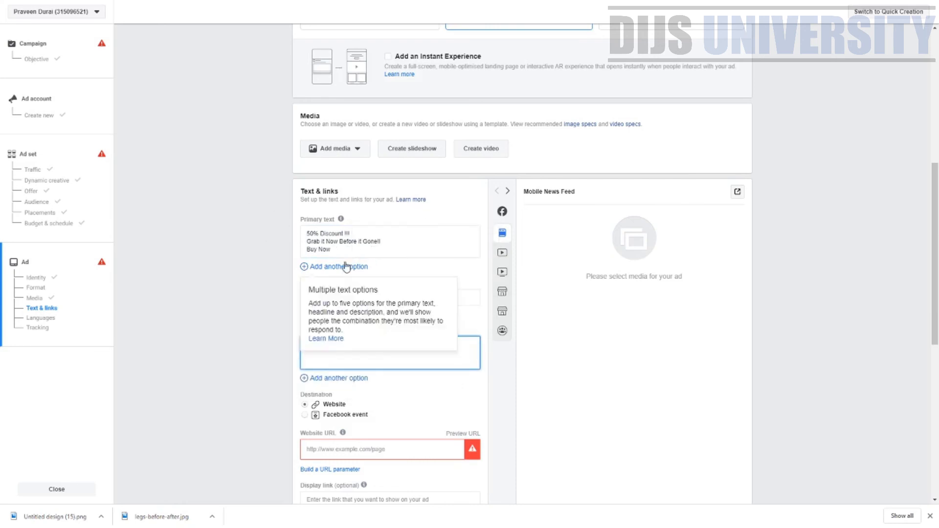
left_click_drag(333, 249, 288, 241)
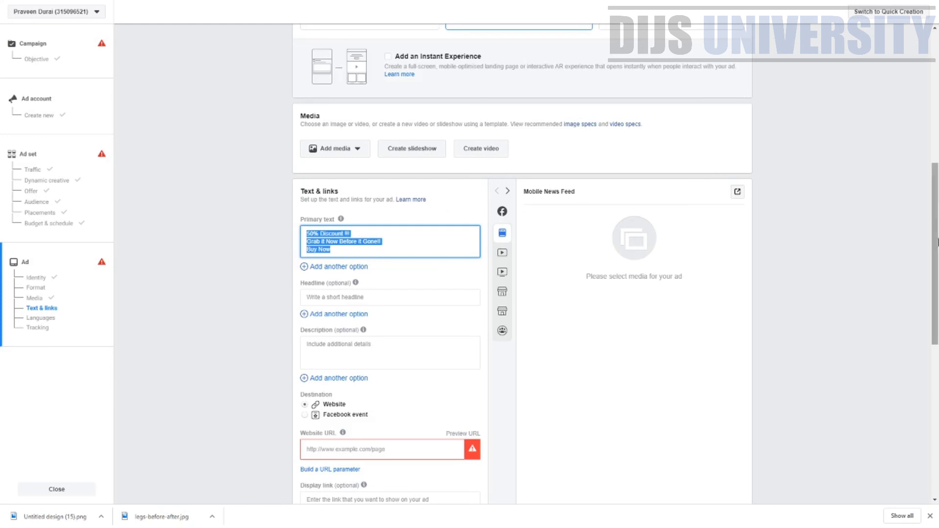
left_click_drag(936, 247, 934, 275)
left_click(397, 206)
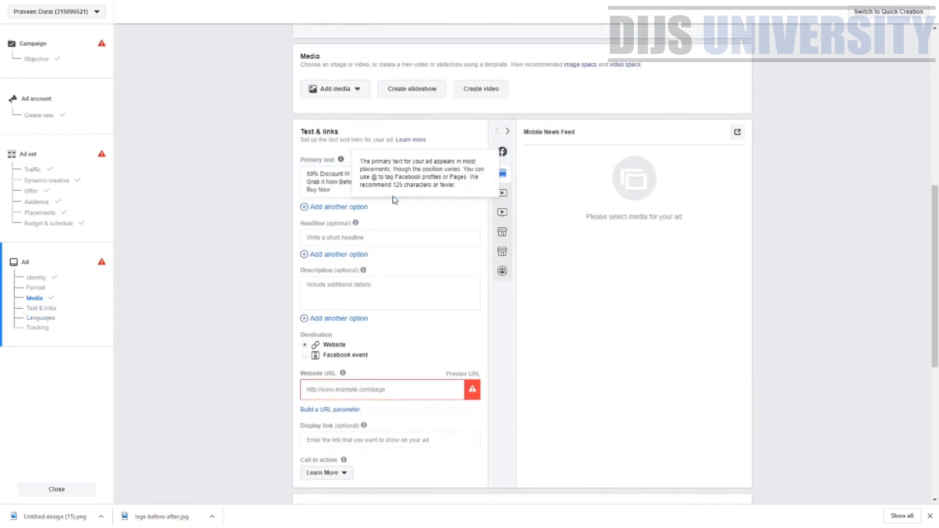
Get the affiliate link for the Bow Legs No More offer from the ClickBank marketplace and enter it as the ad's website URL
left_click_drag(936, 241, 936, 257)
left_click(353, 348)
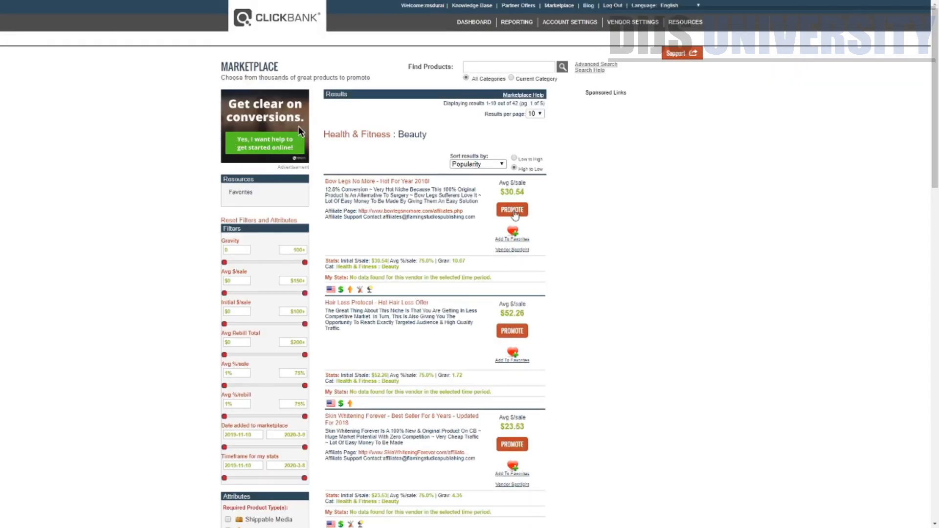
left_click(512, 210)
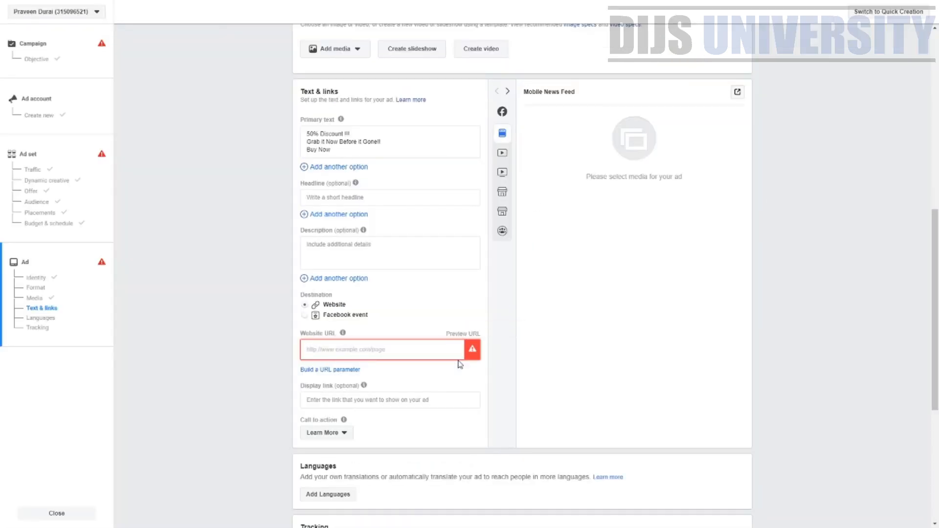
type("https://cda9egwz1mce9y3xyqn6ir9x0c.hop.clickbank.net/")
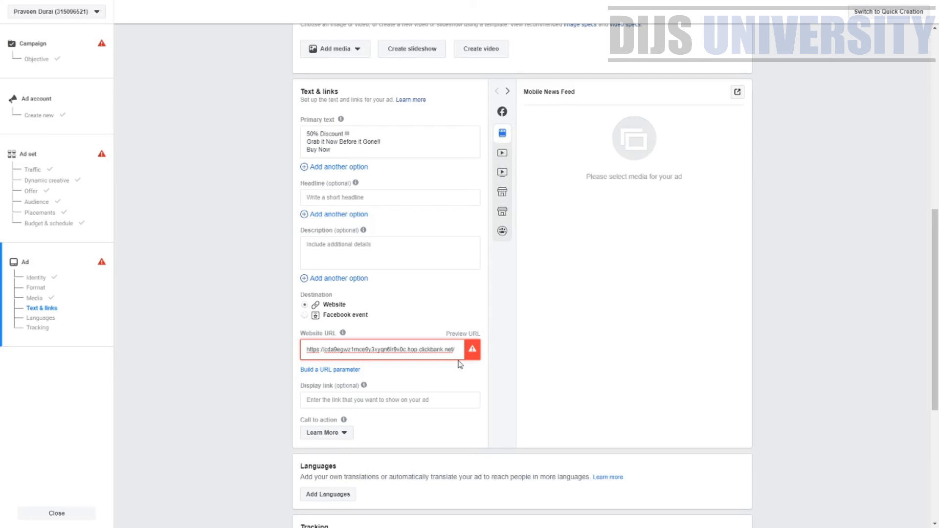
scroll(471, 353, "down", 1)
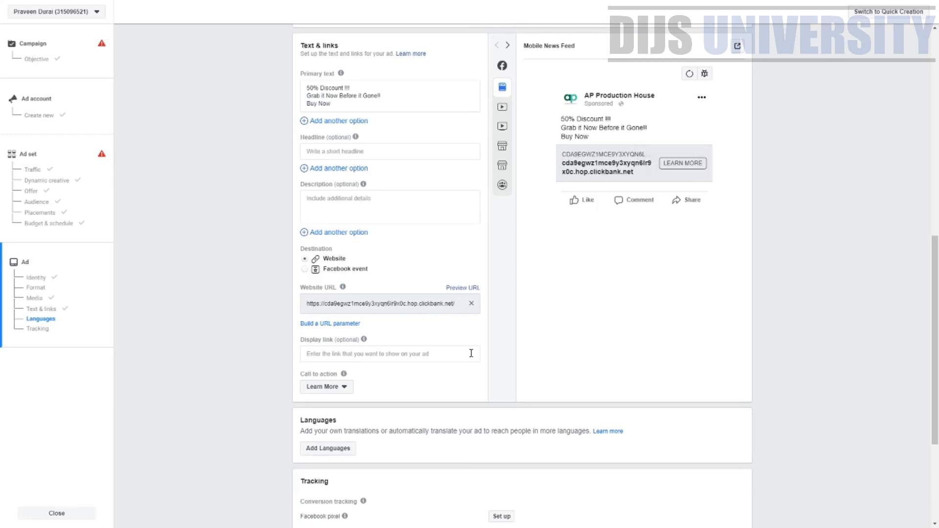
scroll(582, 362, "down", 4)
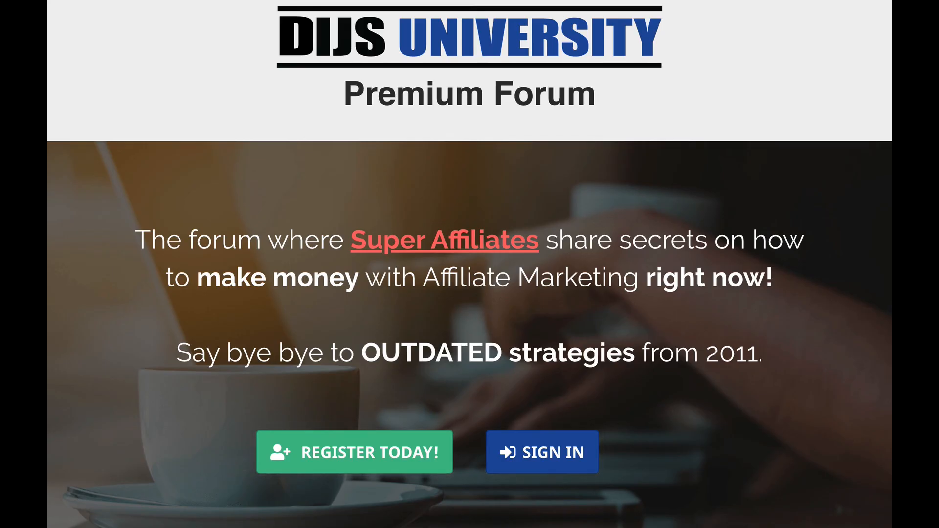
Look through the DIJS University Premium Forum page, covering its guides, follow-along campaigns, case studies and optimisation topics
scroll(469, 264, "down", 2)
scroll(470, 264, "down", 6)
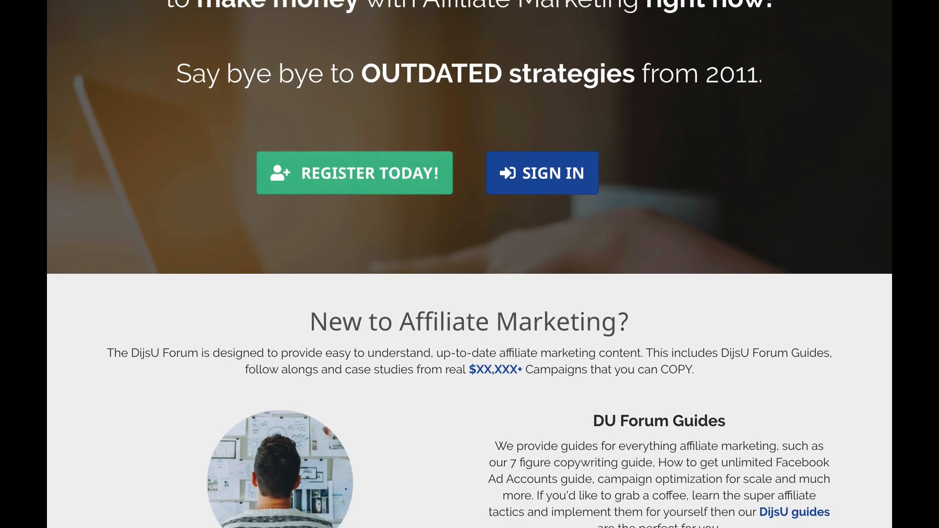
scroll(469, 264, "down", 7)
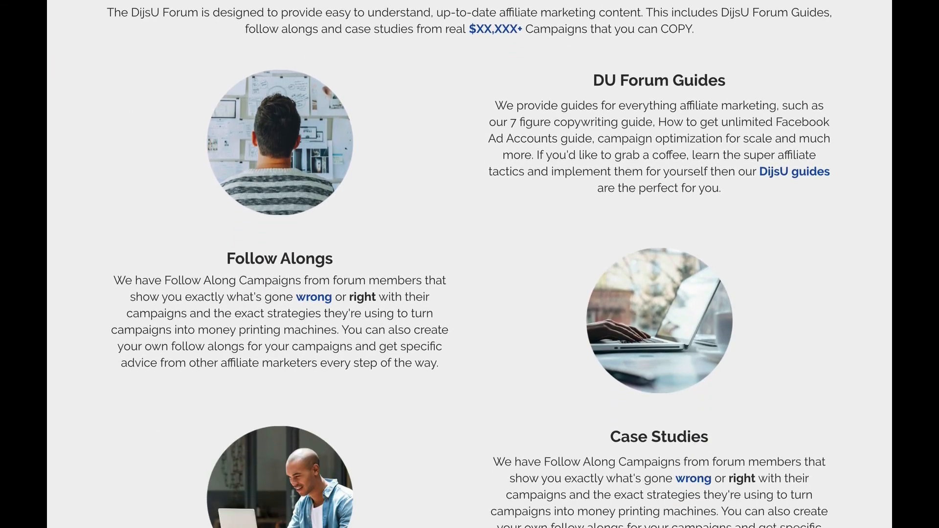
scroll(470, 265, "down", 9)
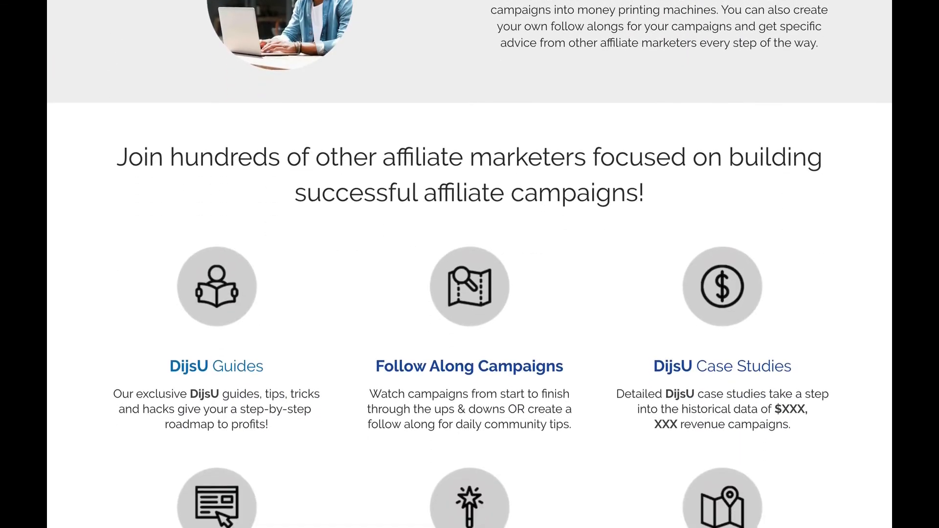
scroll(469, 264, "down", 7)
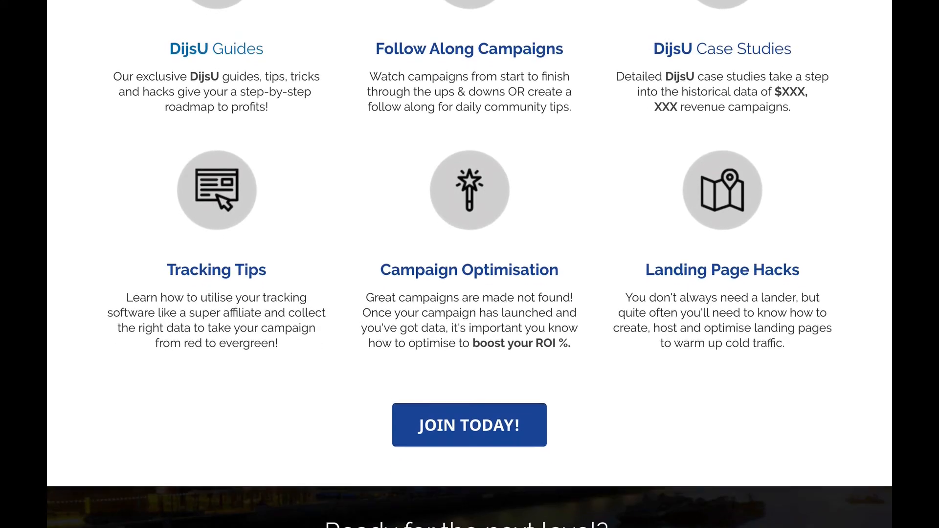
scroll(469, 264, "down", 2)
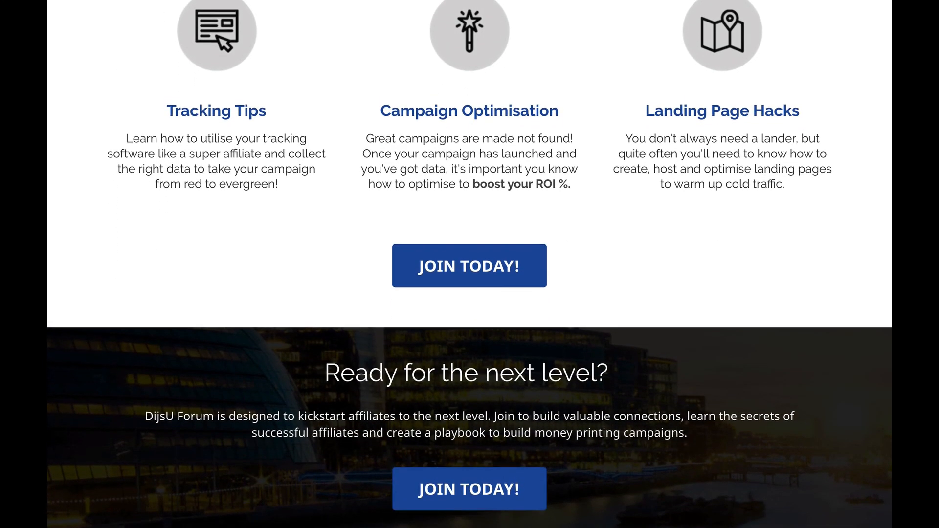